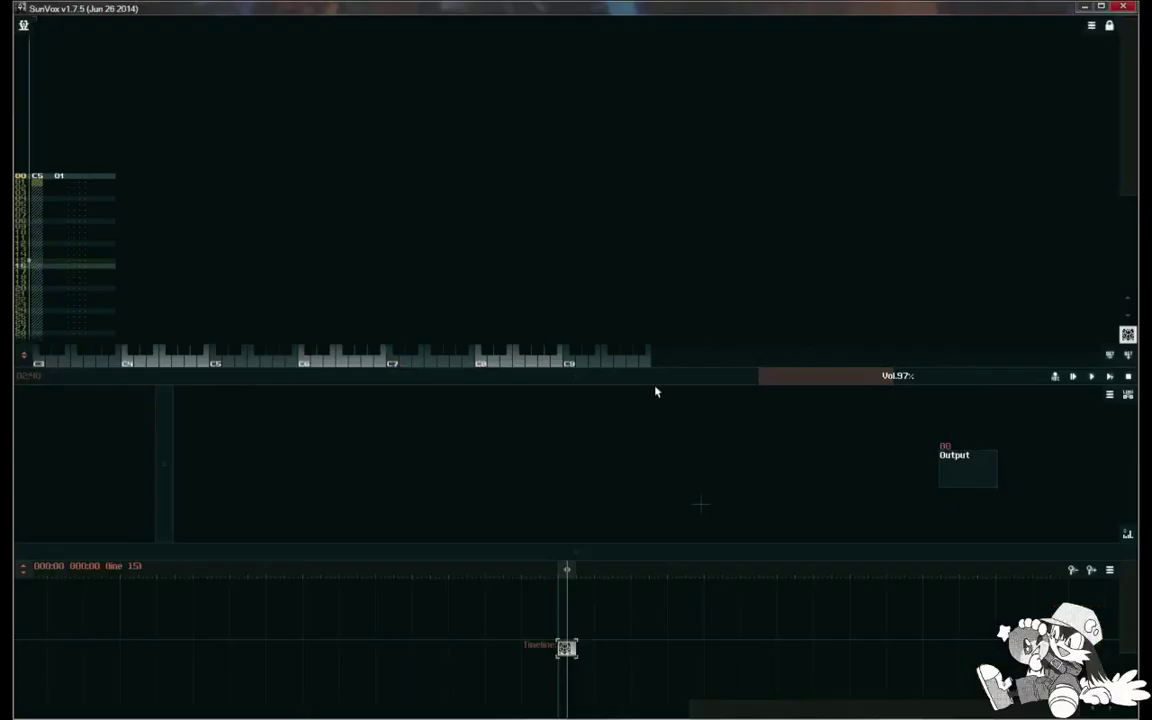
Shrink the pattern area upward so the module view gets more room.
mouse_move(653, 388)
mouse_down()
mouse_move(831, 287)
mouse_move(769, 311)
mouse_up()
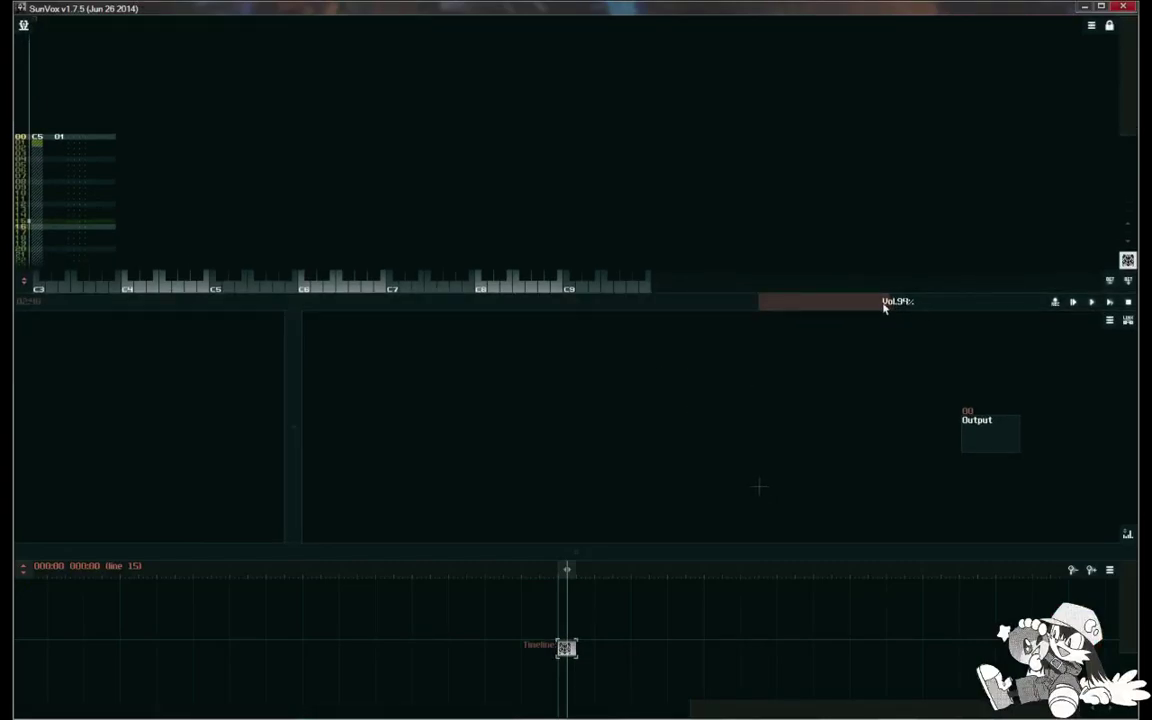
Create a Sampler module (01) from the New module list.
double_click(535, 404)
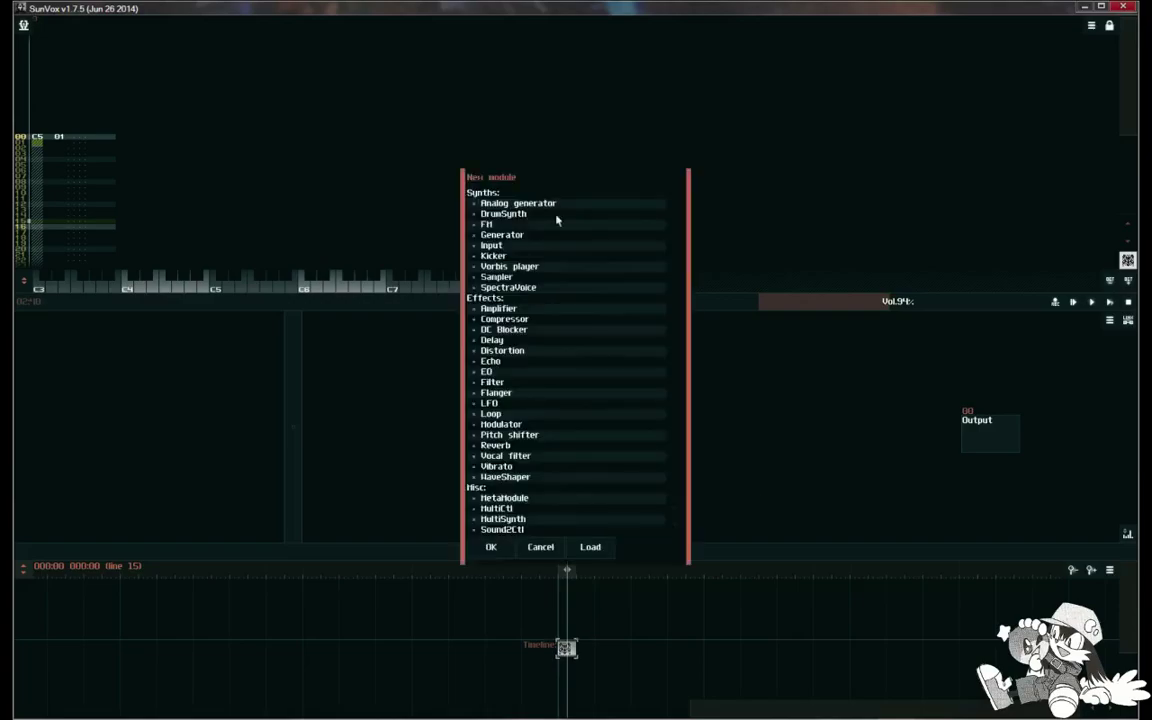
drag(514, 178, 555, 157)
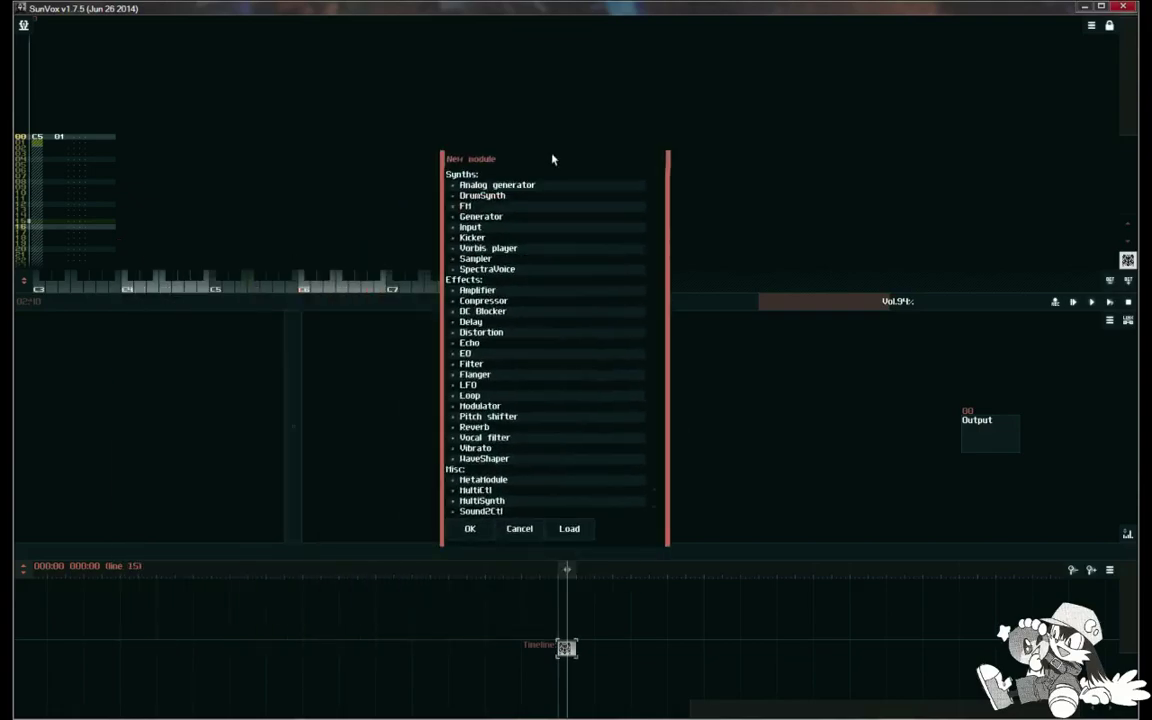
click(499, 259)
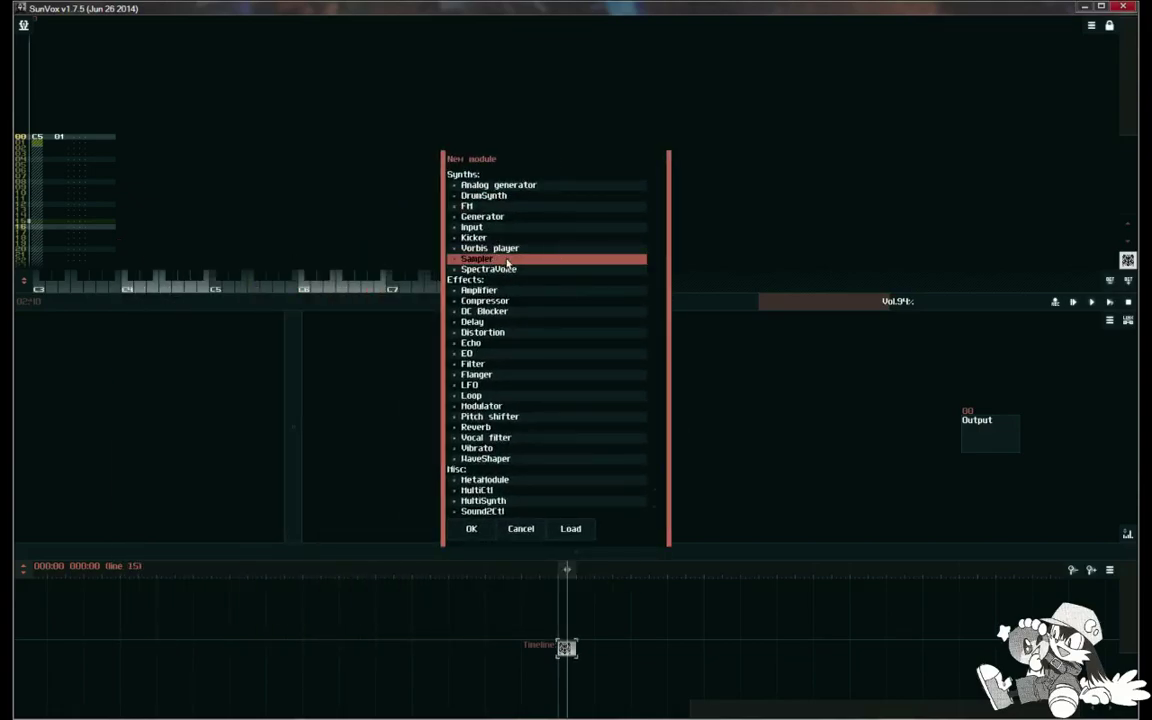
double_click(507, 260)
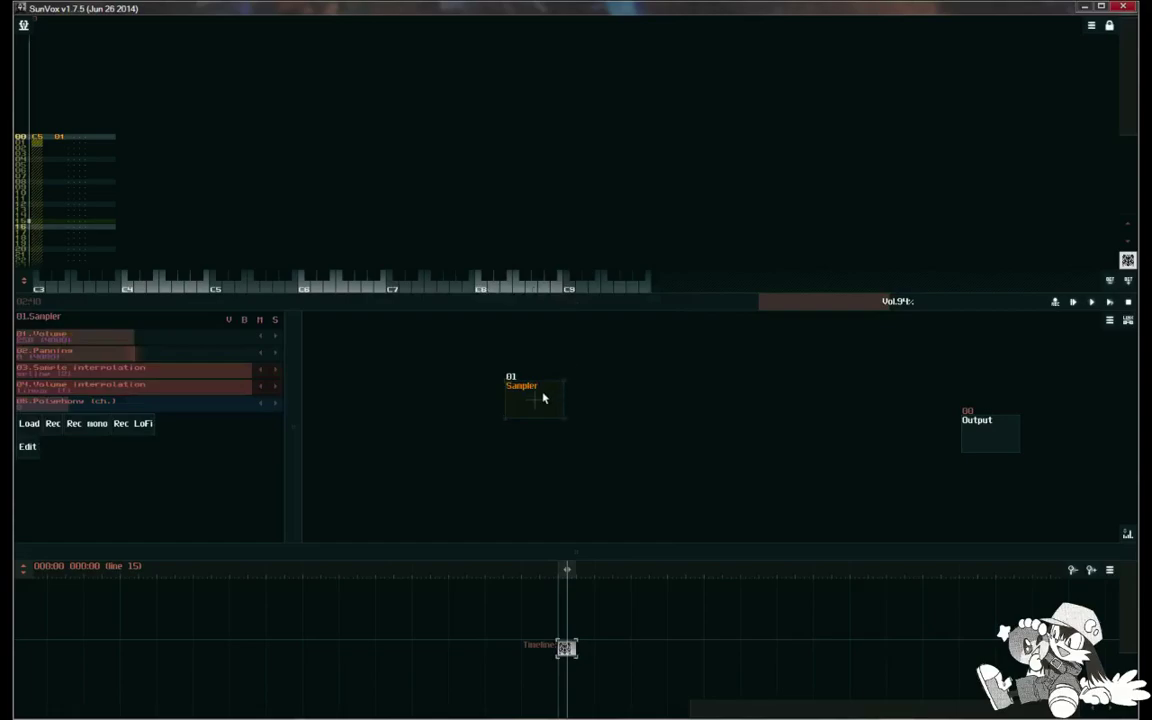
Link the Sampler module's output to the Output module.
drag(540, 401, 658, 398)
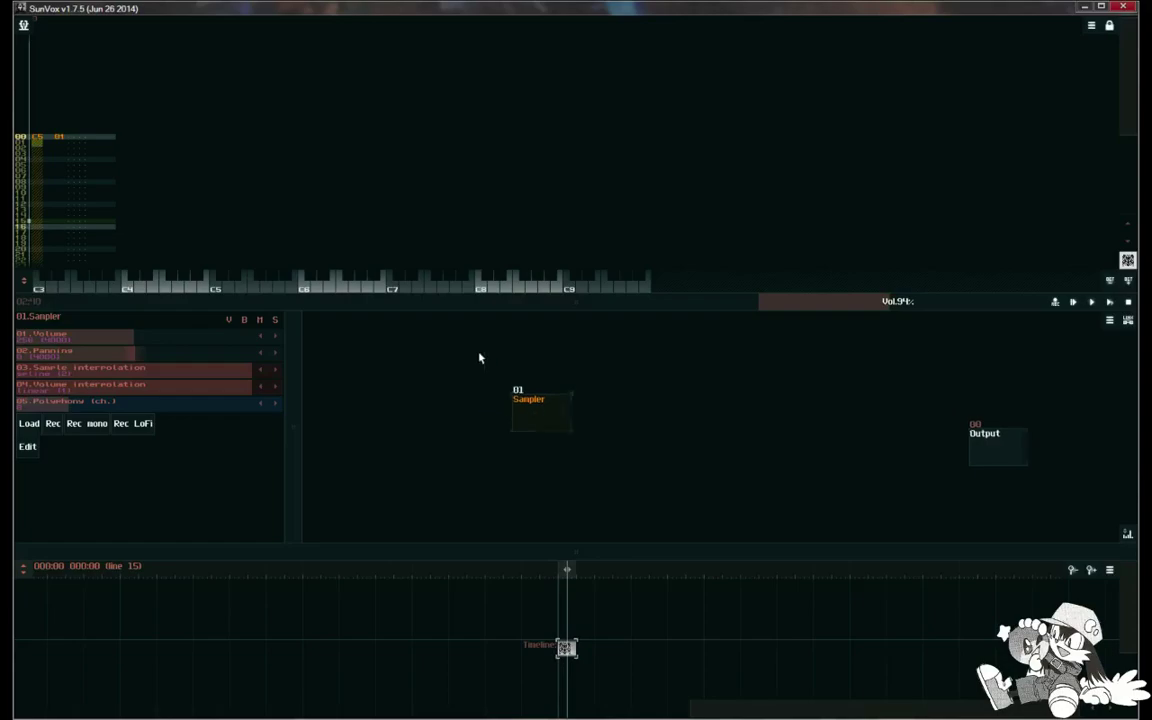
drag(478, 357, 409, 370)
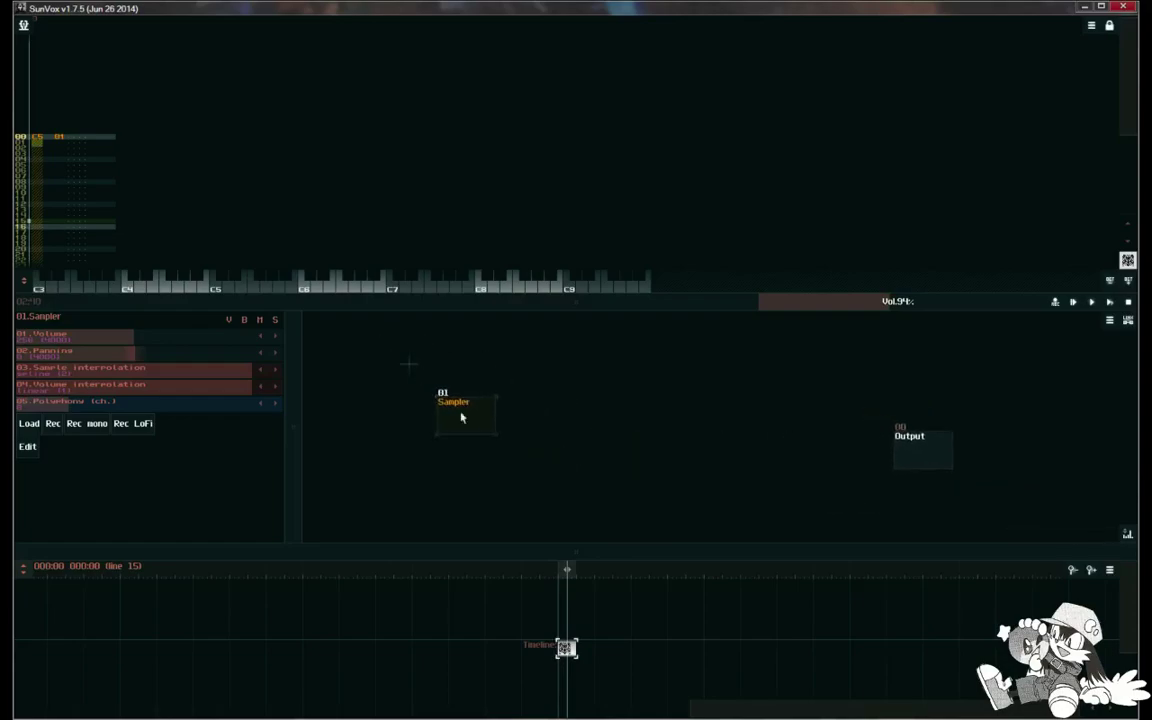
drag(468, 411, 922, 461)
Move the Sampler right and down, widen its properties panel, and reselect it.
drag(473, 416, 565, 432)
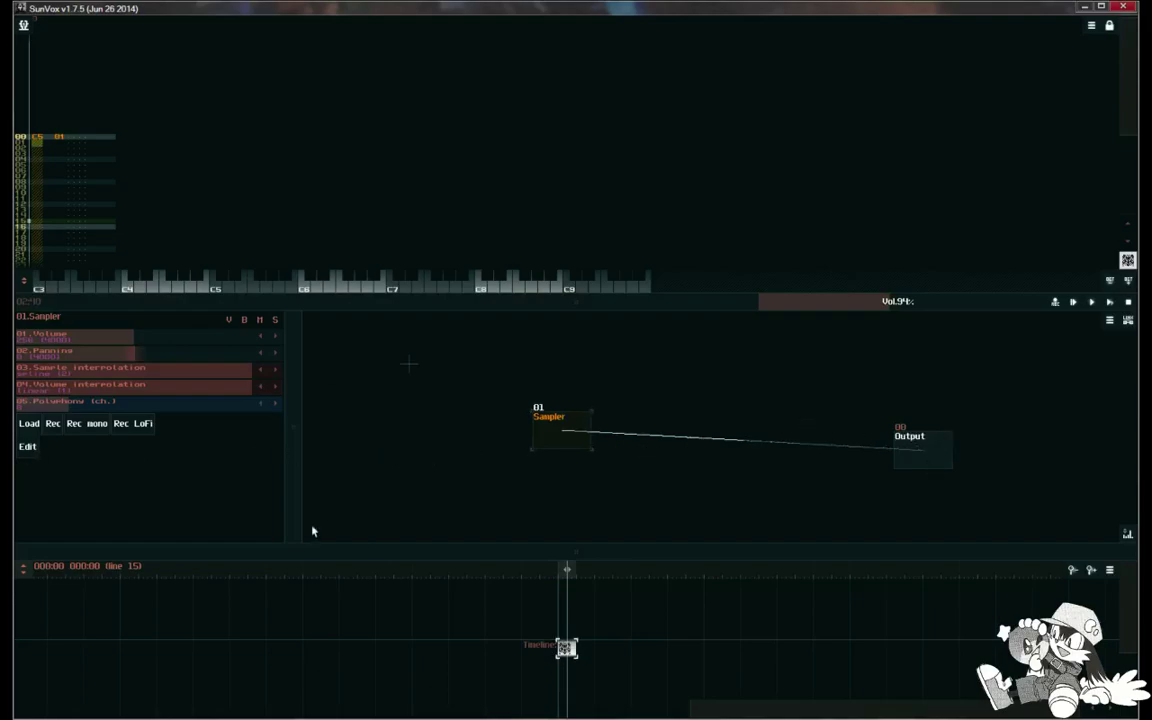
drag(291, 373, 451, 337)
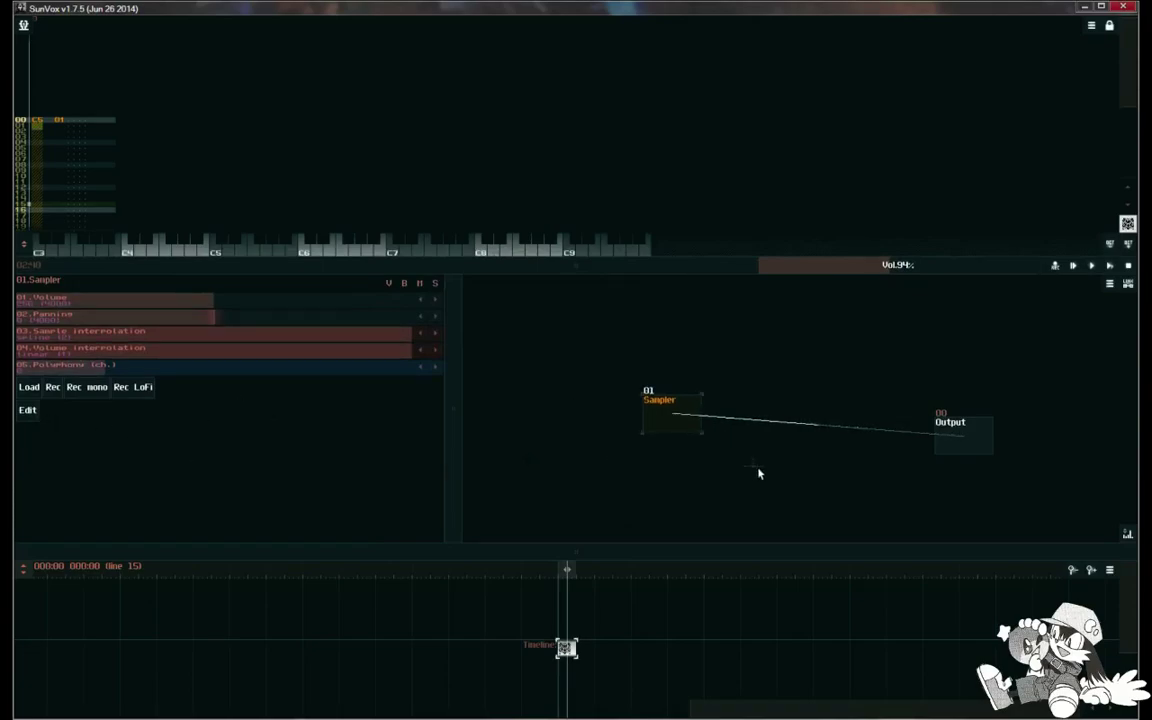
click(950, 440)
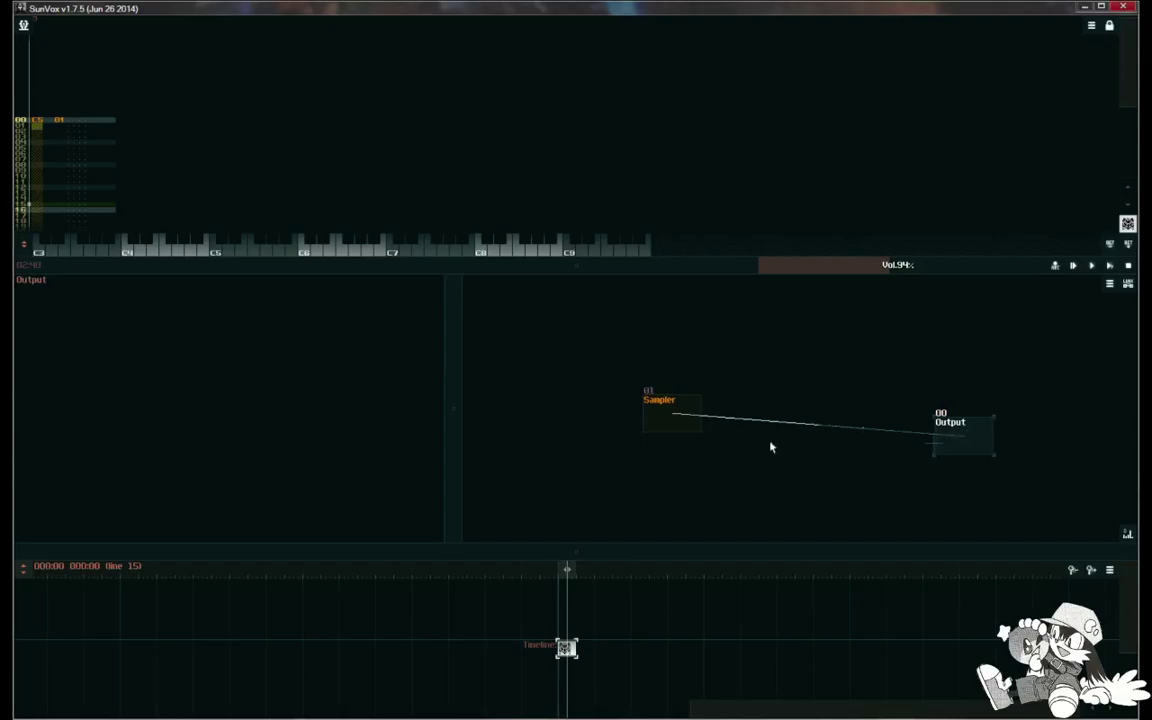
click(671, 416)
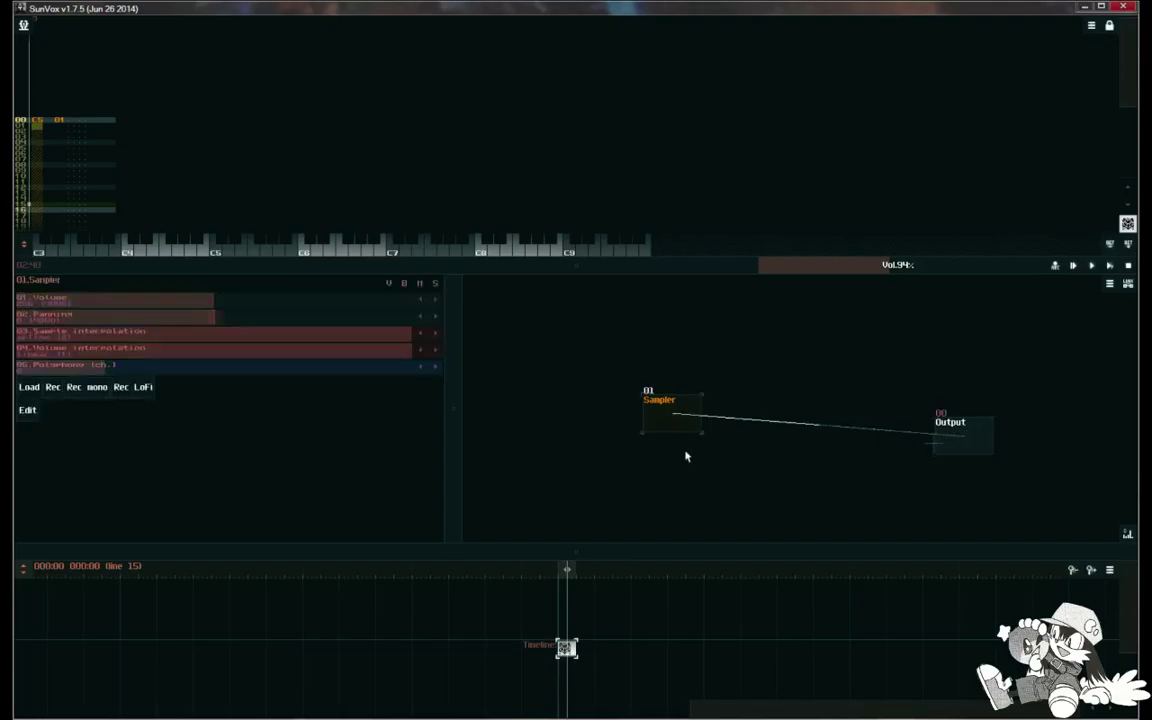
Open the Sampler's sample editor, then move and widen its window.
click(24, 415)
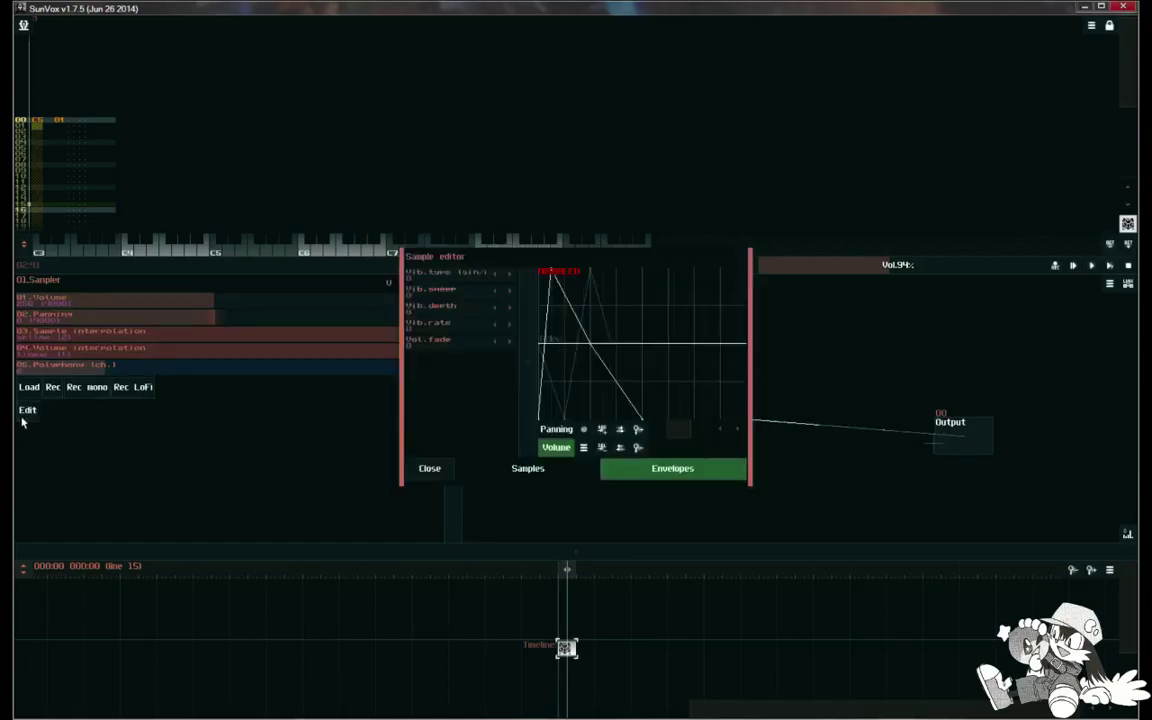
drag(504, 269, 339, 236)
drag(586, 290, 727, 300)
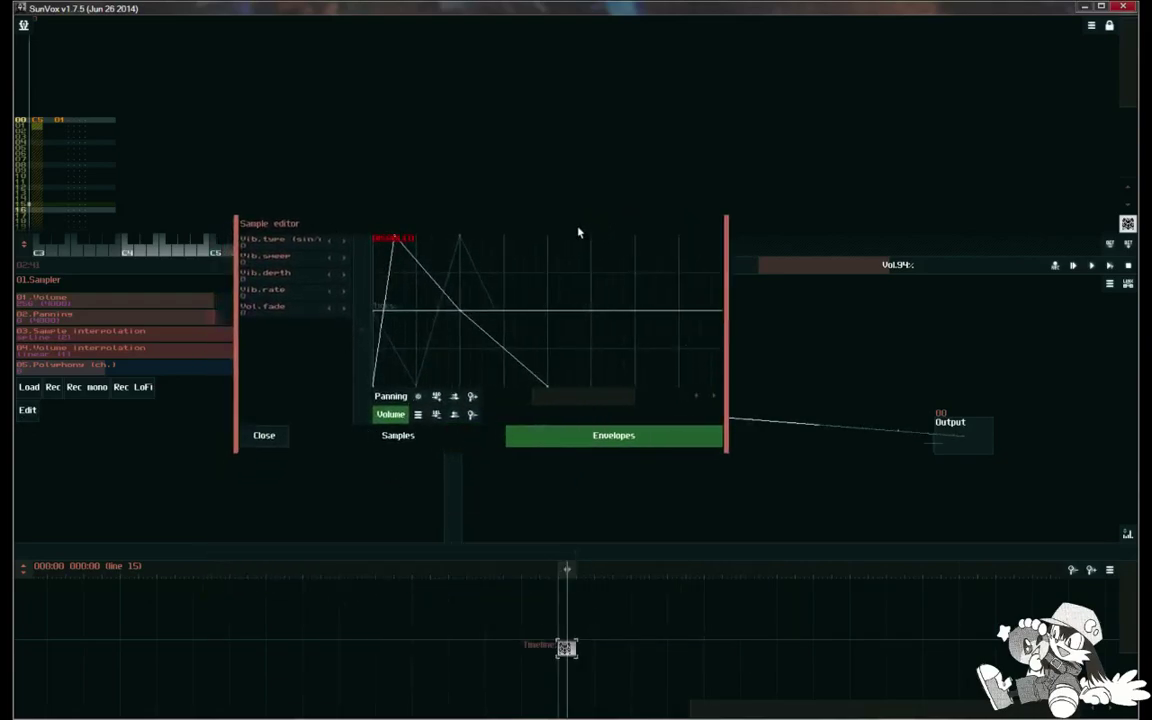
drag(578, 232, 612, 239)
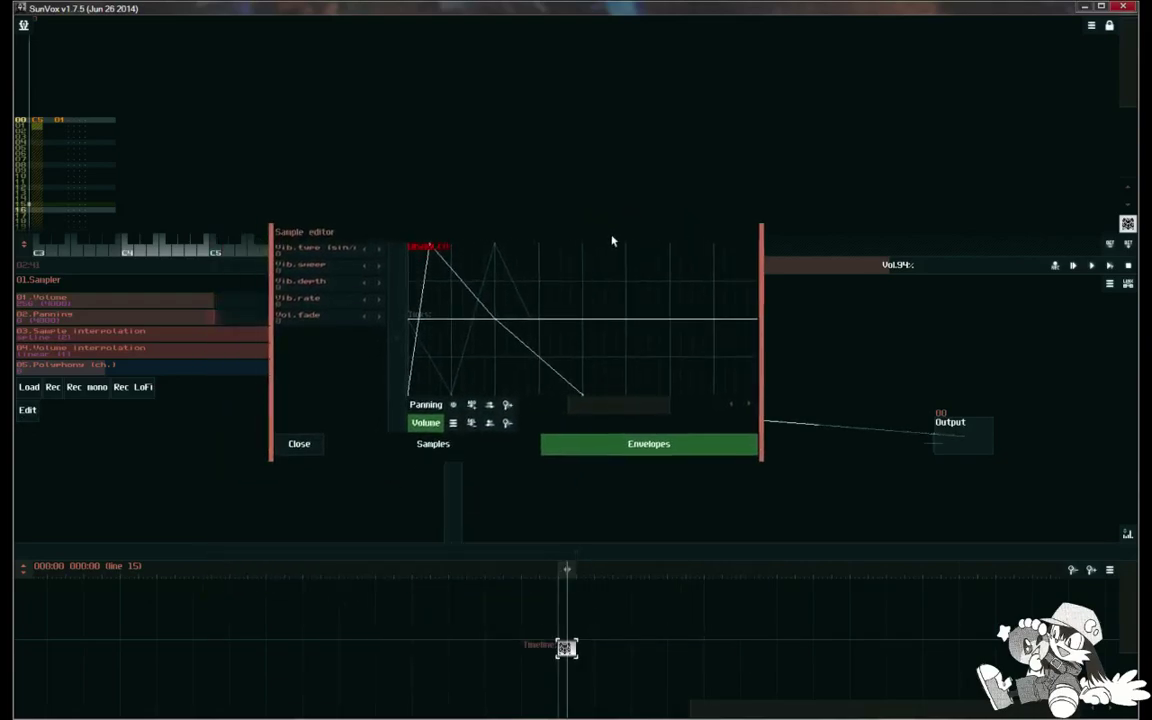
Show the Samples page with slots 0–15 and enlarge the editor and slot panel.
click(427, 450)
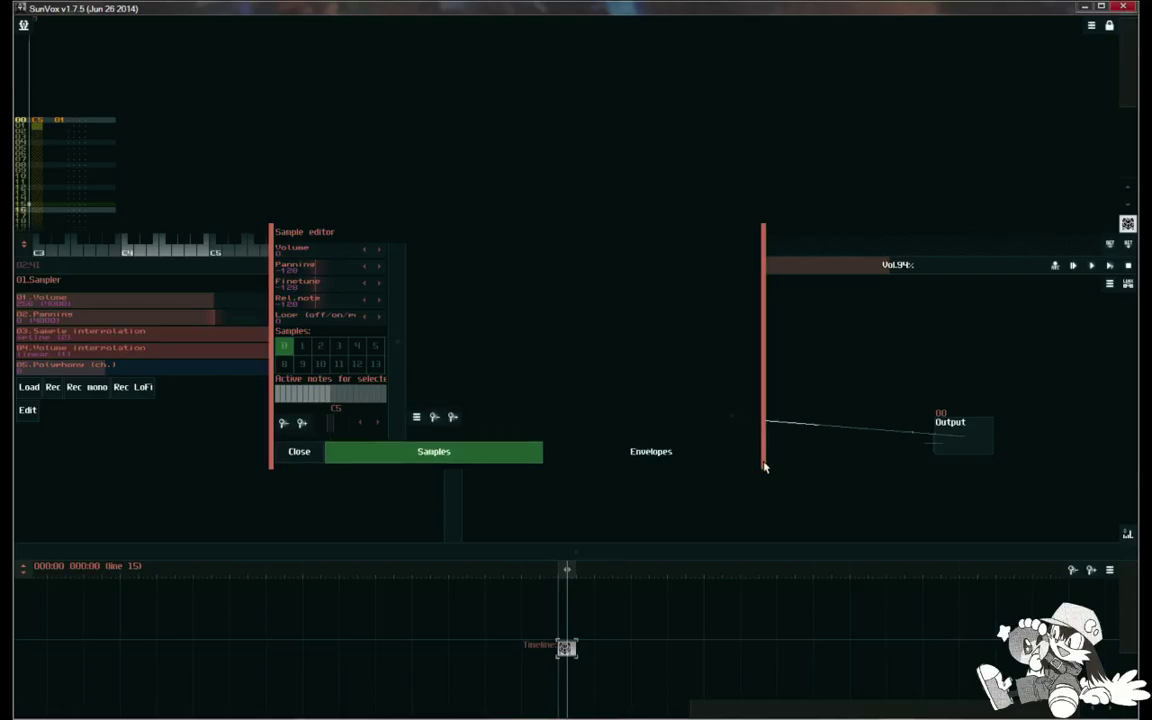
drag(764, 466, 969, 606)
drag(345, 231, 338, 128)
drag(389, 351, 449, 352)
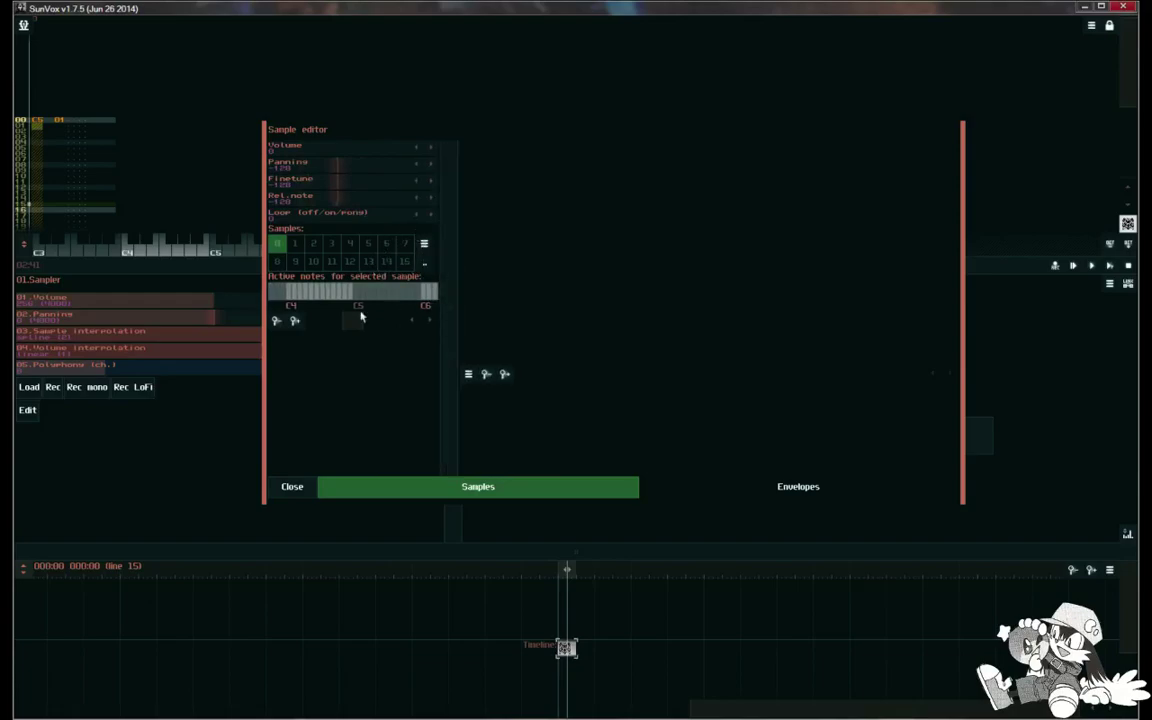
Start a new 16-bit sample in slot 0 from the samples menu.
click(425, 245)
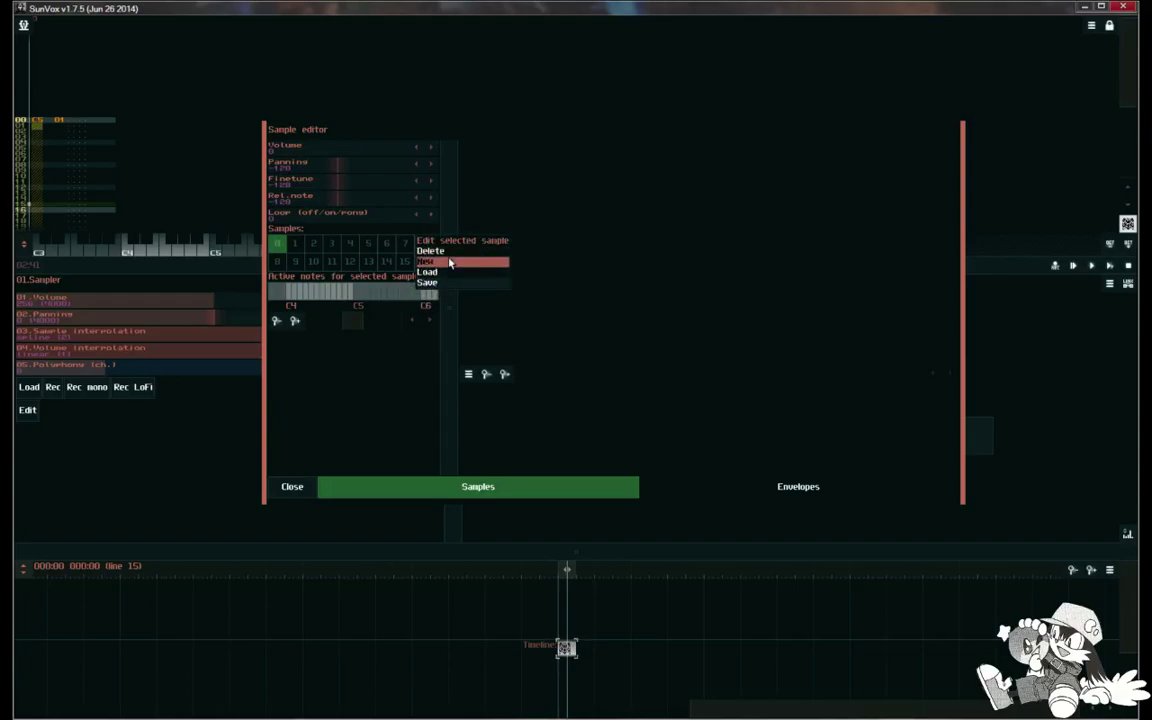
click(447, 262)
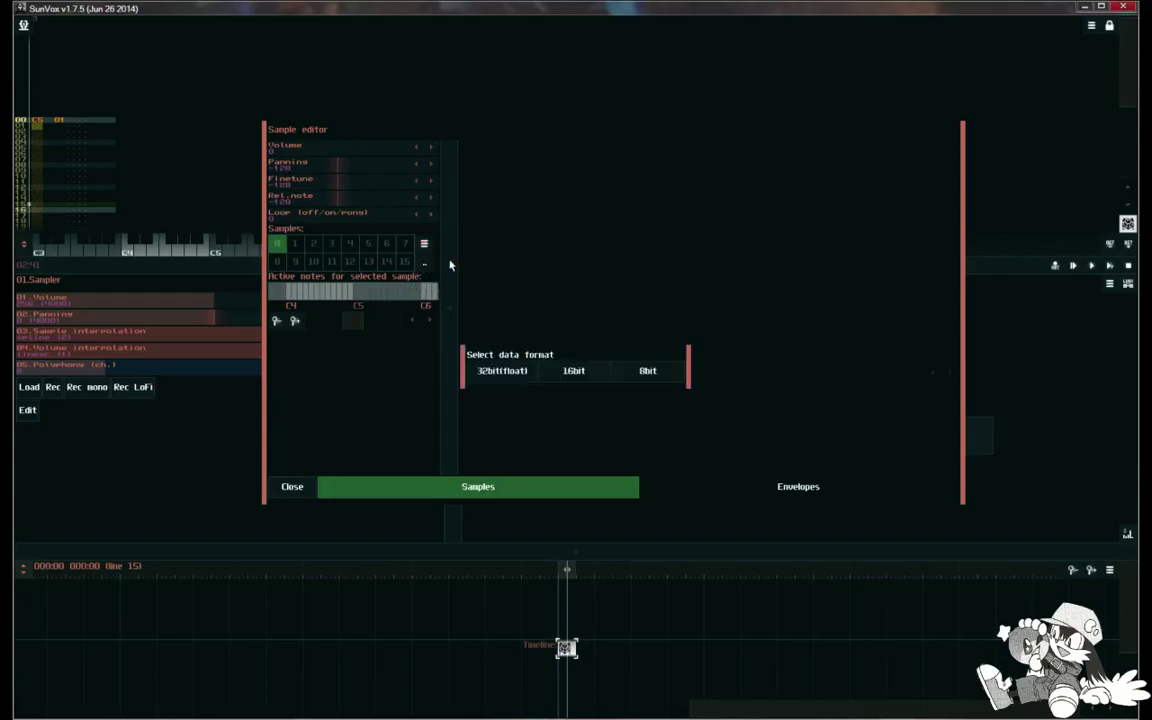
click(556, 378)
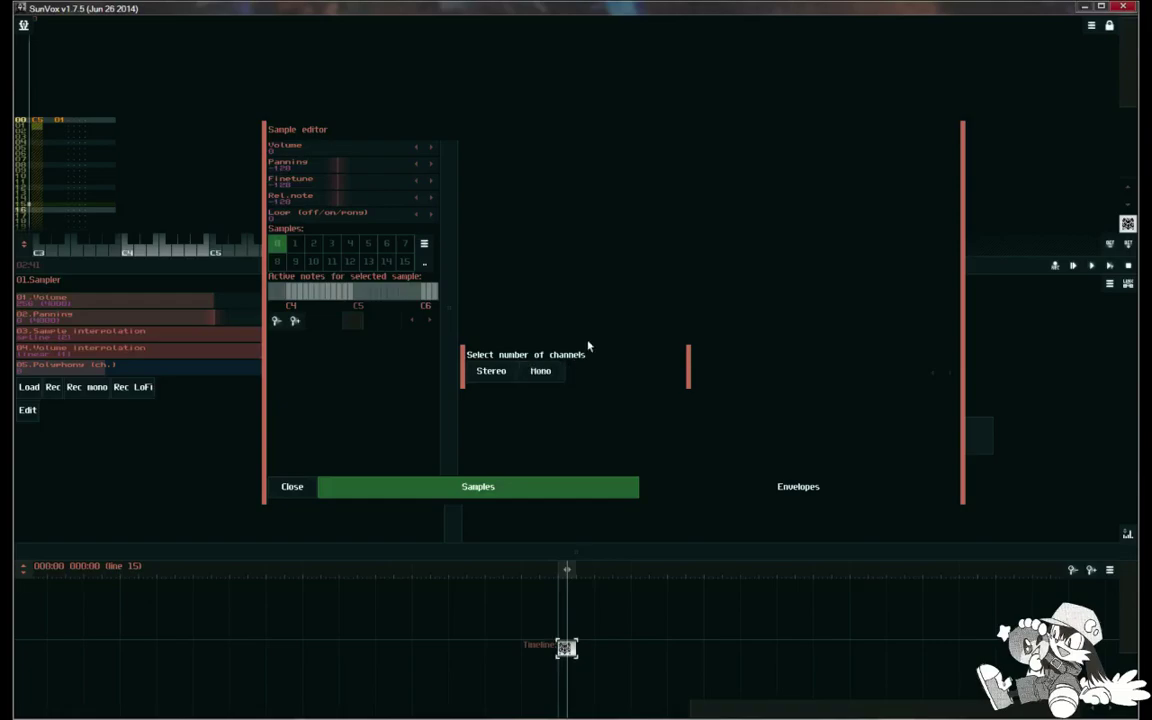
drag(591, 348, 616, 285)
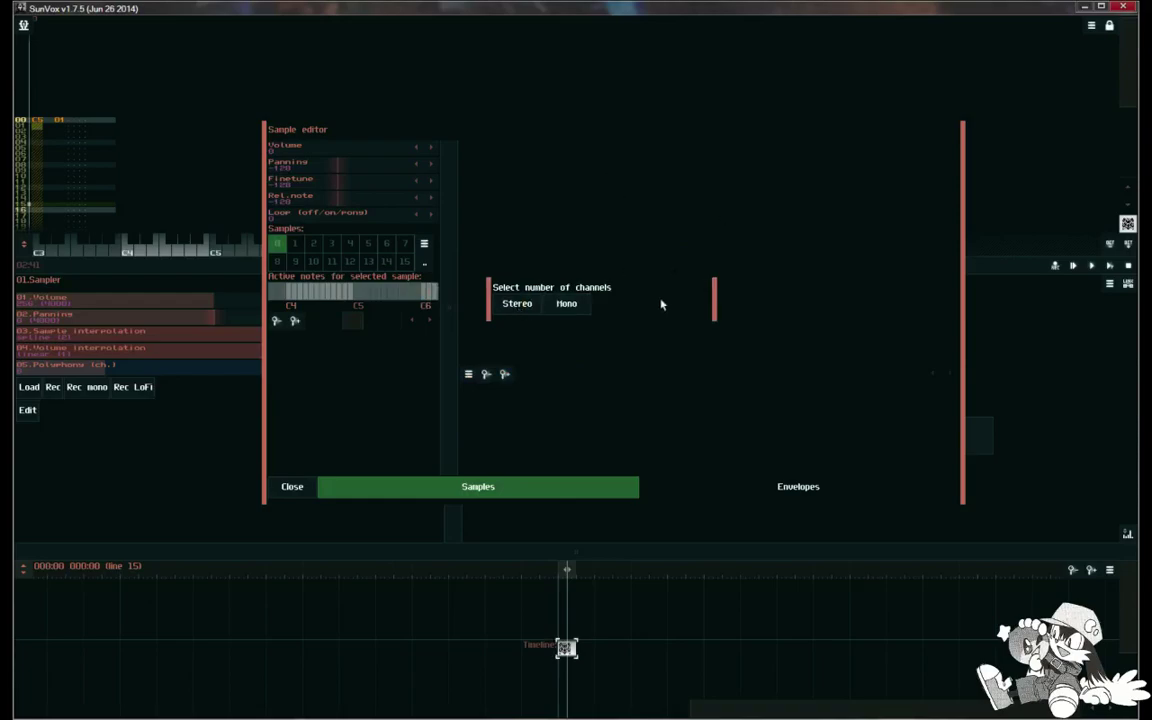
Make the sample mono and confirm 256 frames at 44100 Hz.
click(570, 304)
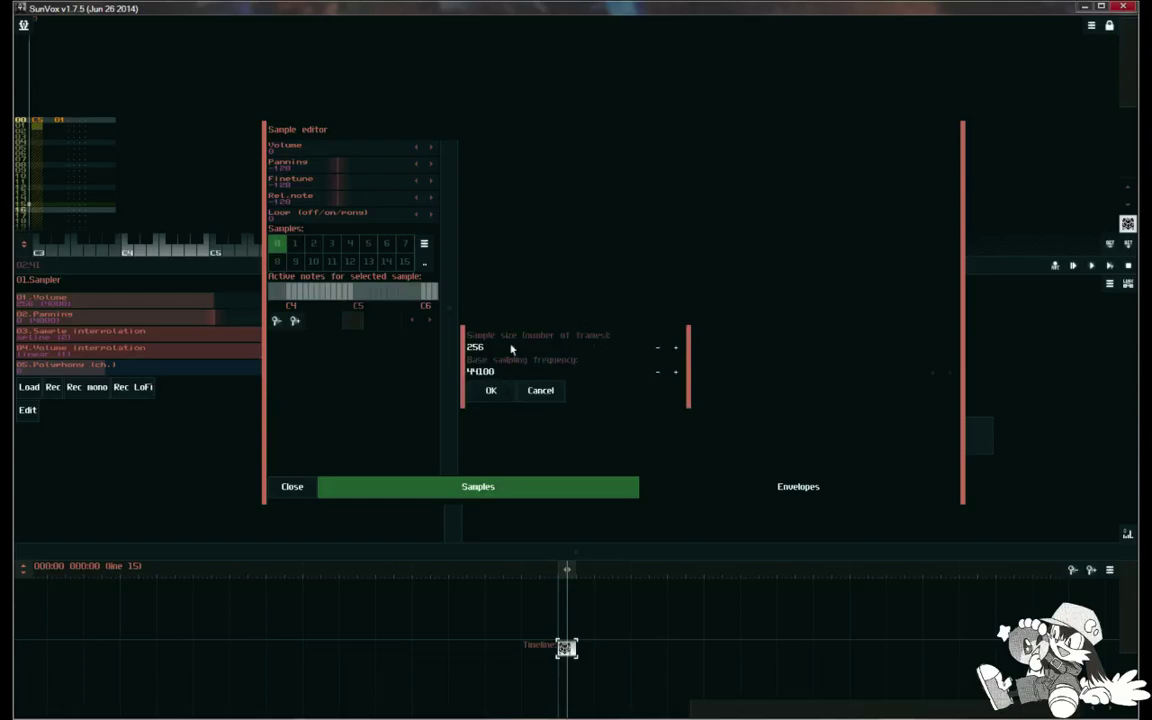
drag(493, 334, 523, 243)
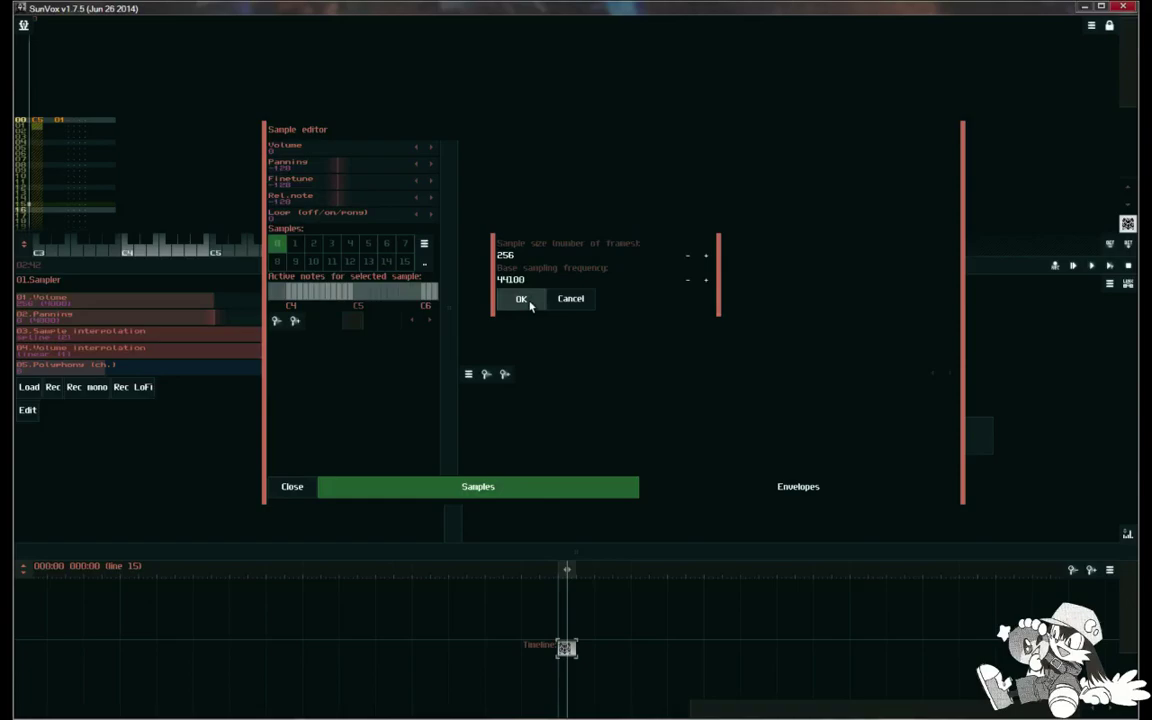
click(521, 300)
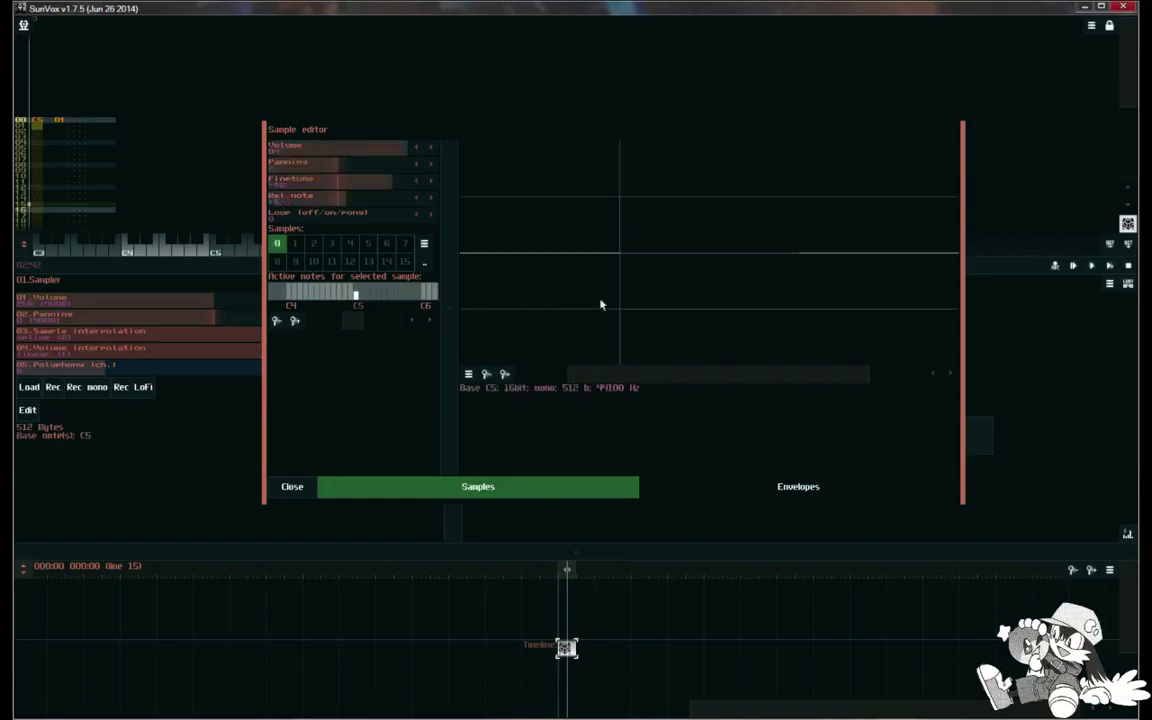
Turn on paint mode and draw a decaying oscillation with a spike at the start.
right_click(637, 262)
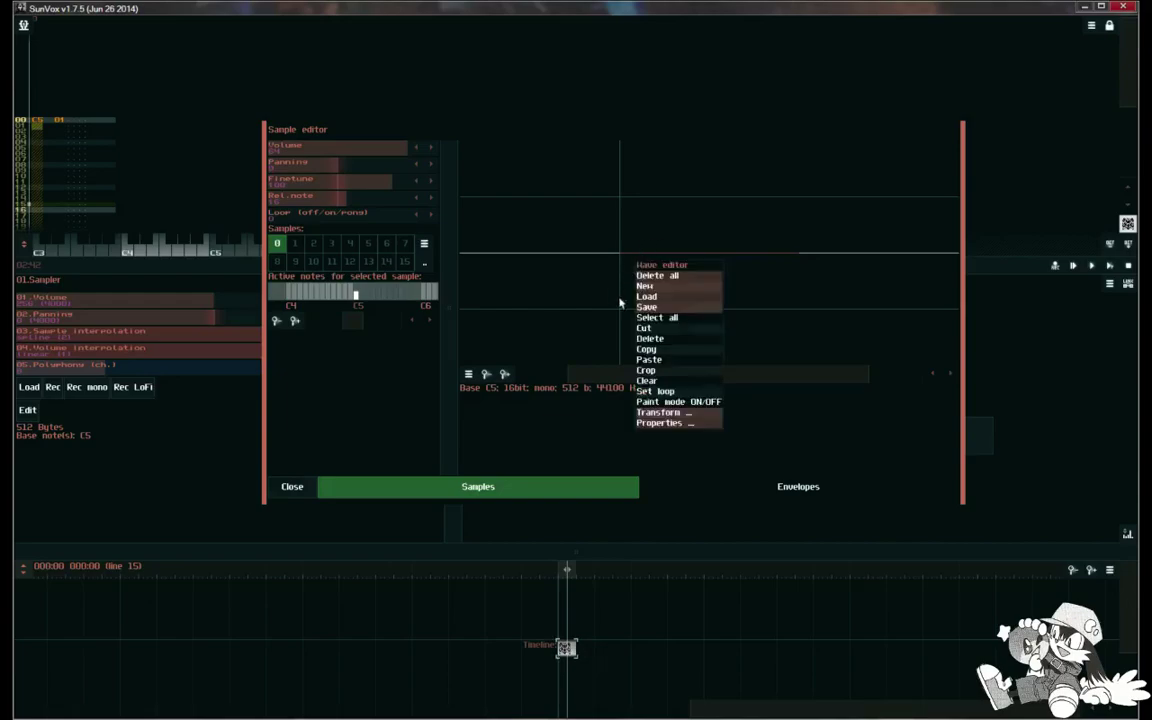
click(670, 403)
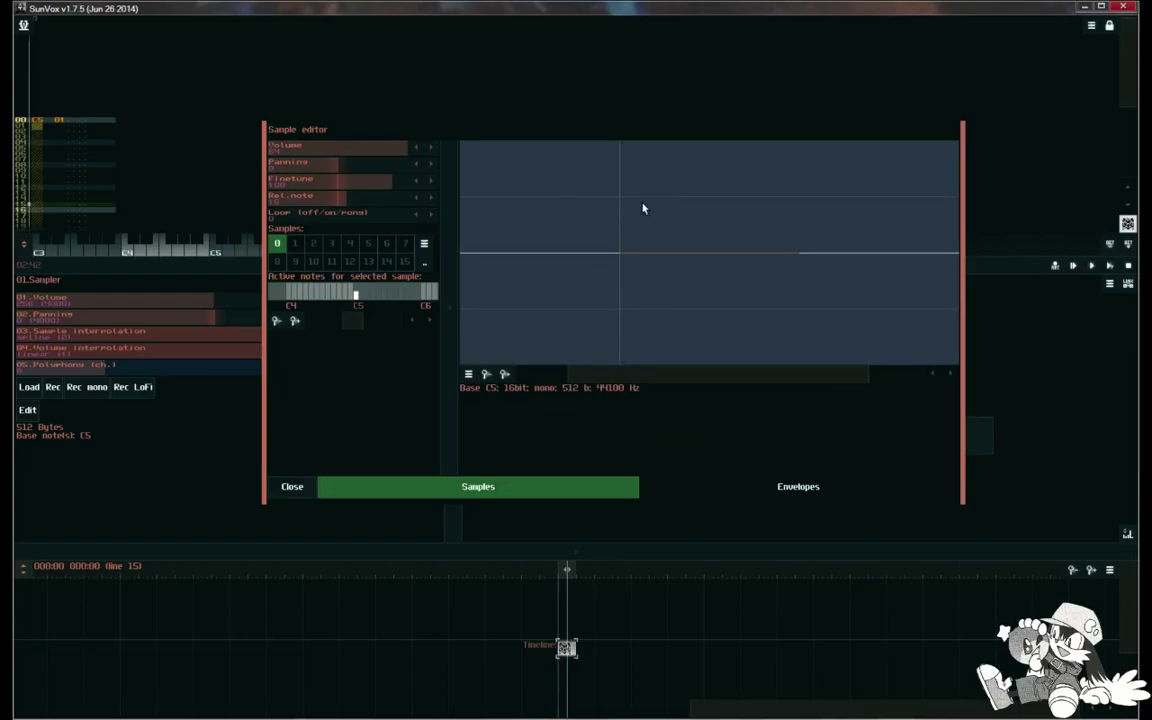
drag(625, 140, 529, 190)
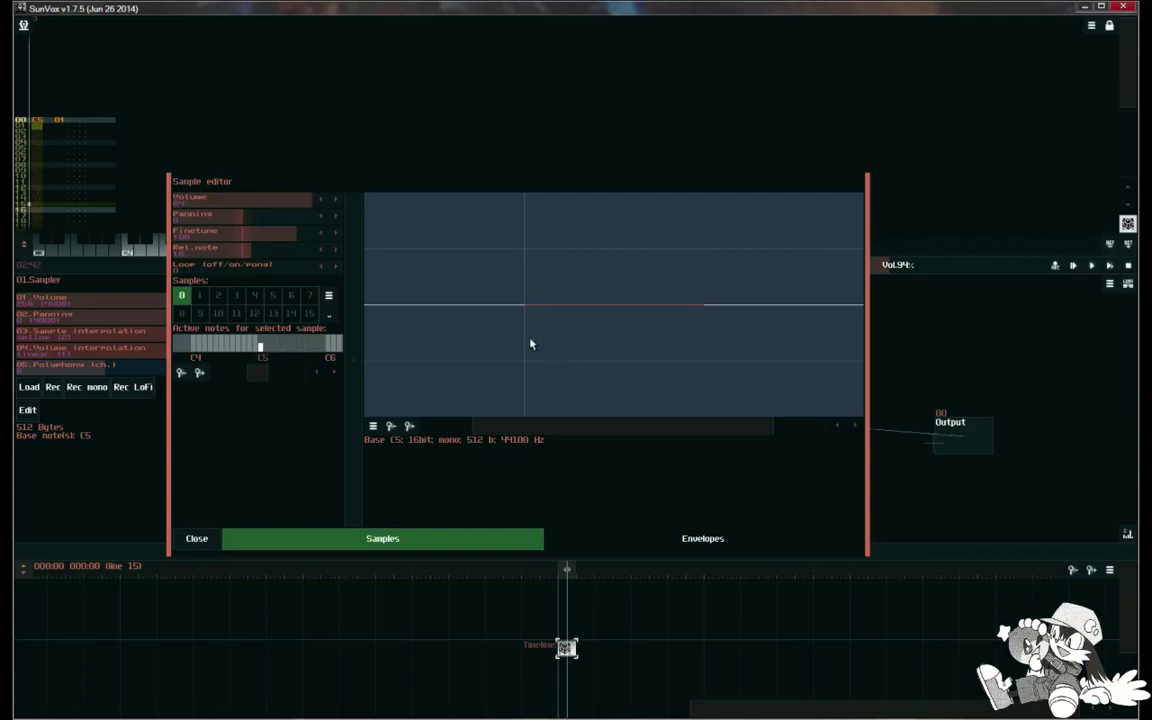
mouse_move(532, 342)
mouse_down()
mouse_move(576, 303)
mouse_move(617, 314)
mouse_move(588, 241)
mouse_move(584, 352)
mouse_move(564, 296)
mouse_move(757, 315)
mouse_up()
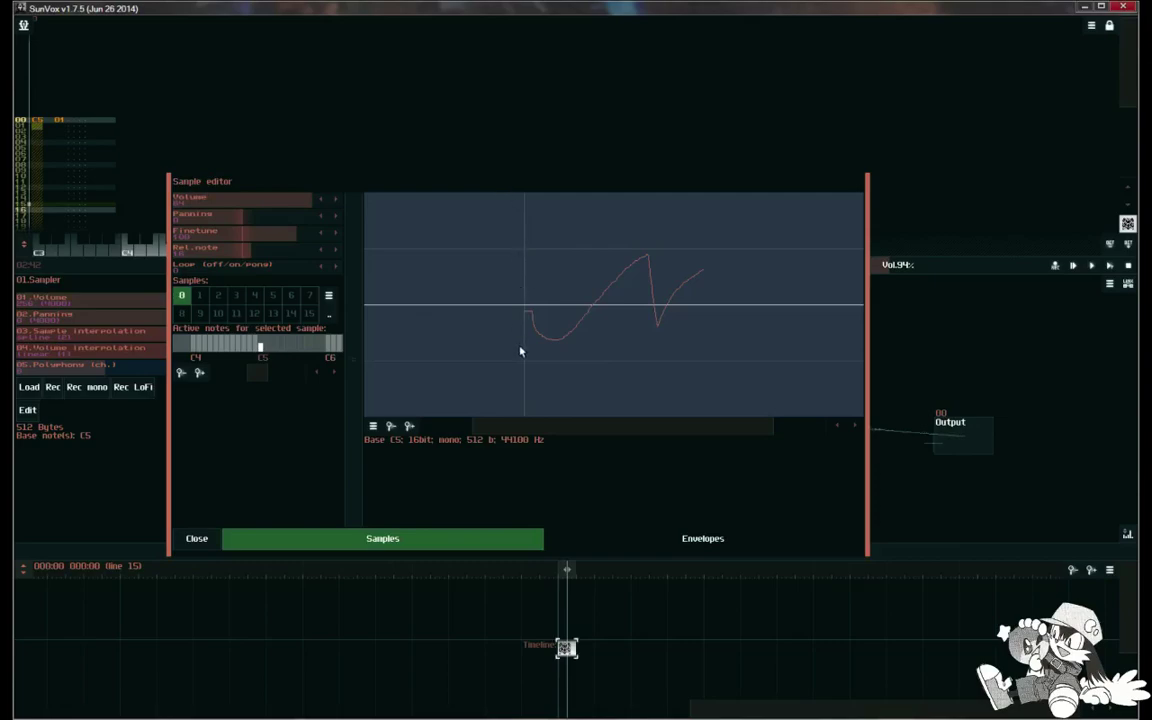
click(530, 277)
mouse_move(530, 277)
mouse_down()
mouse_move(580, 270)
mouse_move(677, 312)
mouse_move(720, 311)
mouse_up()
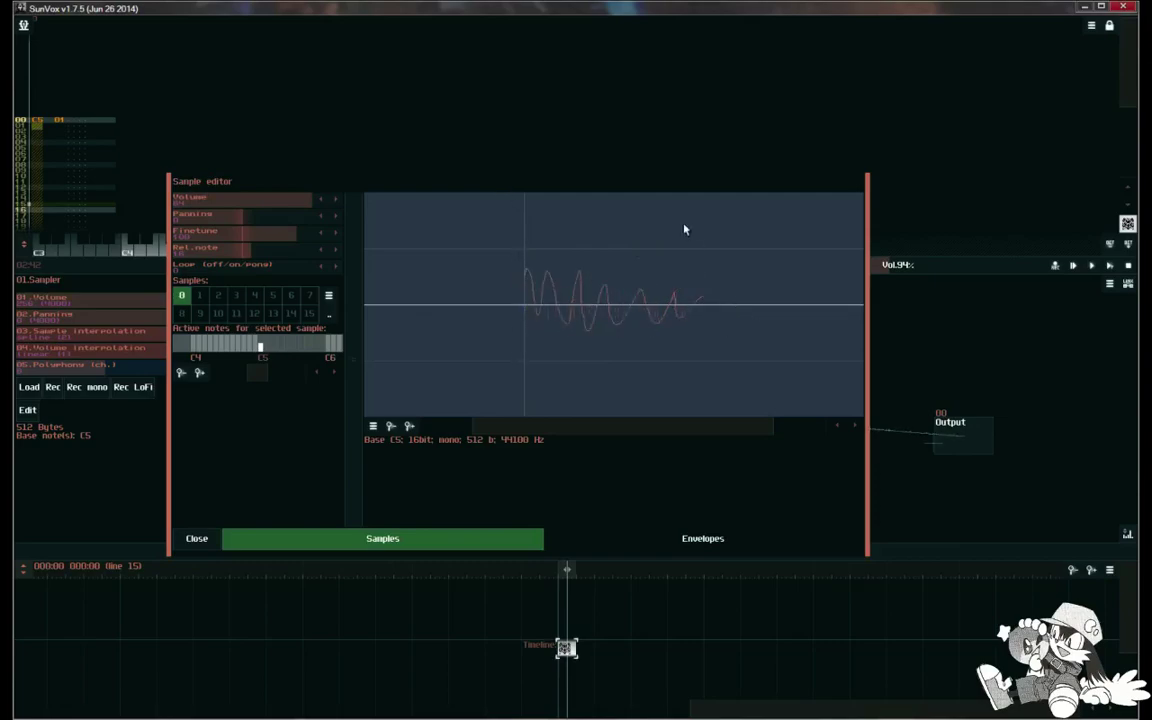
Audition the hand-drawn wave with a C5 note.
drag(581, 195, 656, 439)
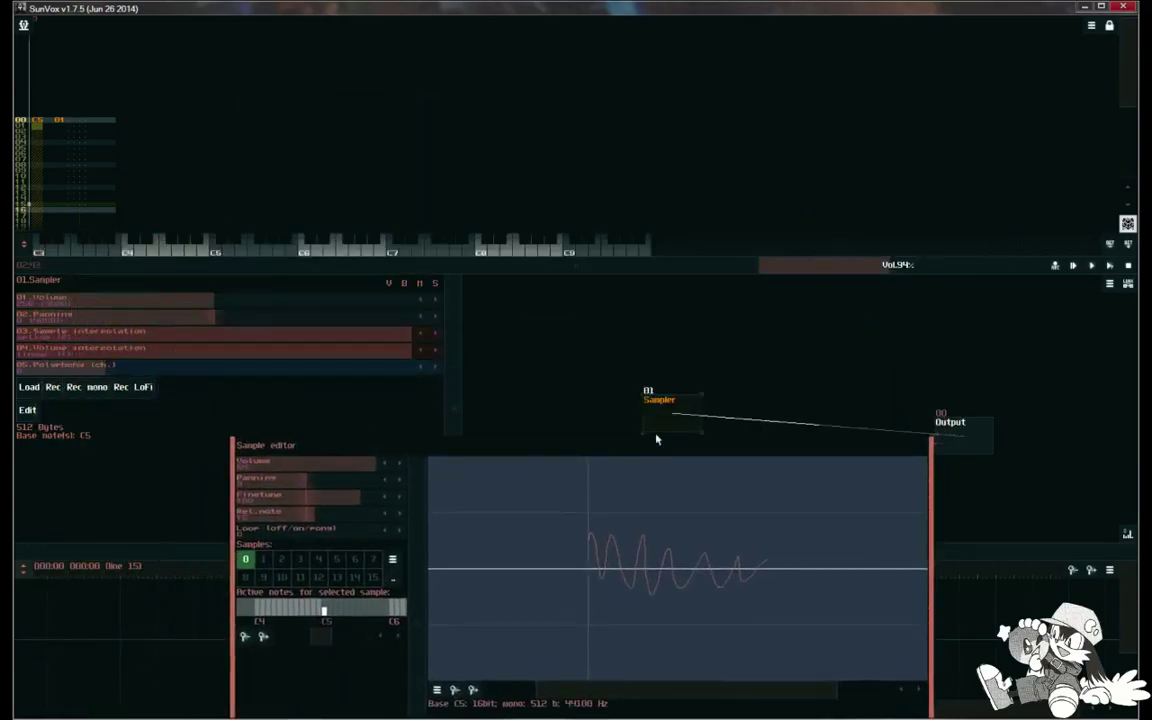
click(215, 246)
drag(518, 447, 555, 122)
Turn off wave painting and enable looping for the sample.
right_click(653, 260)
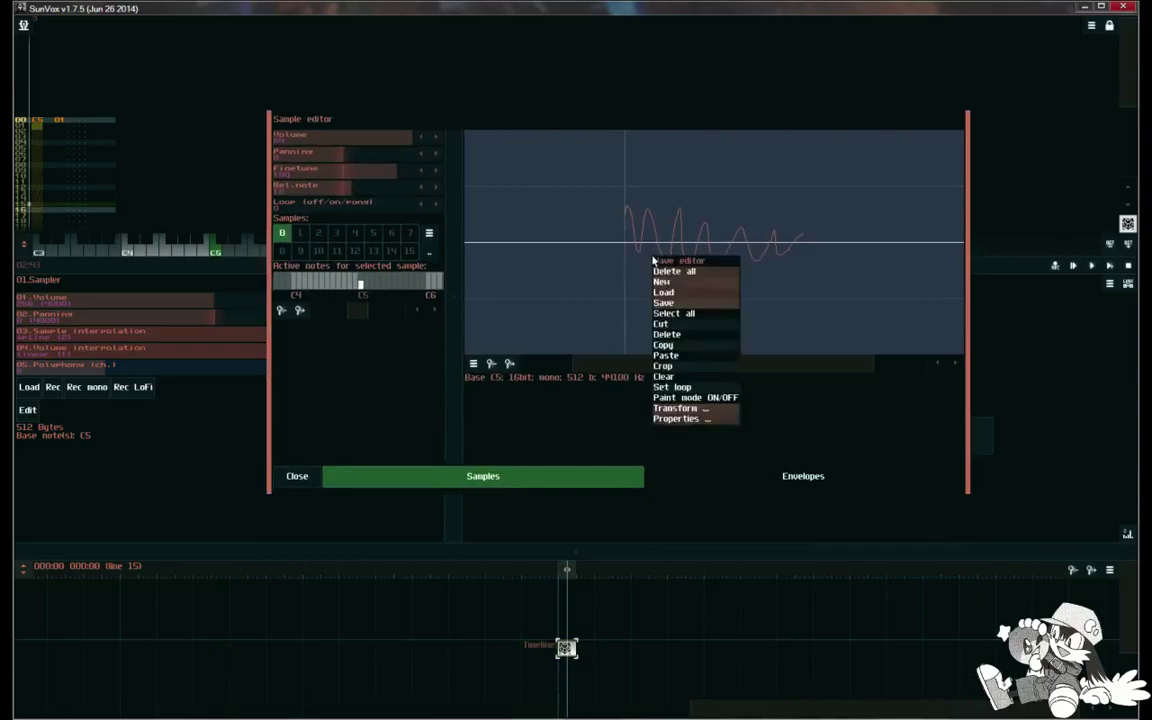
click(681, 399)
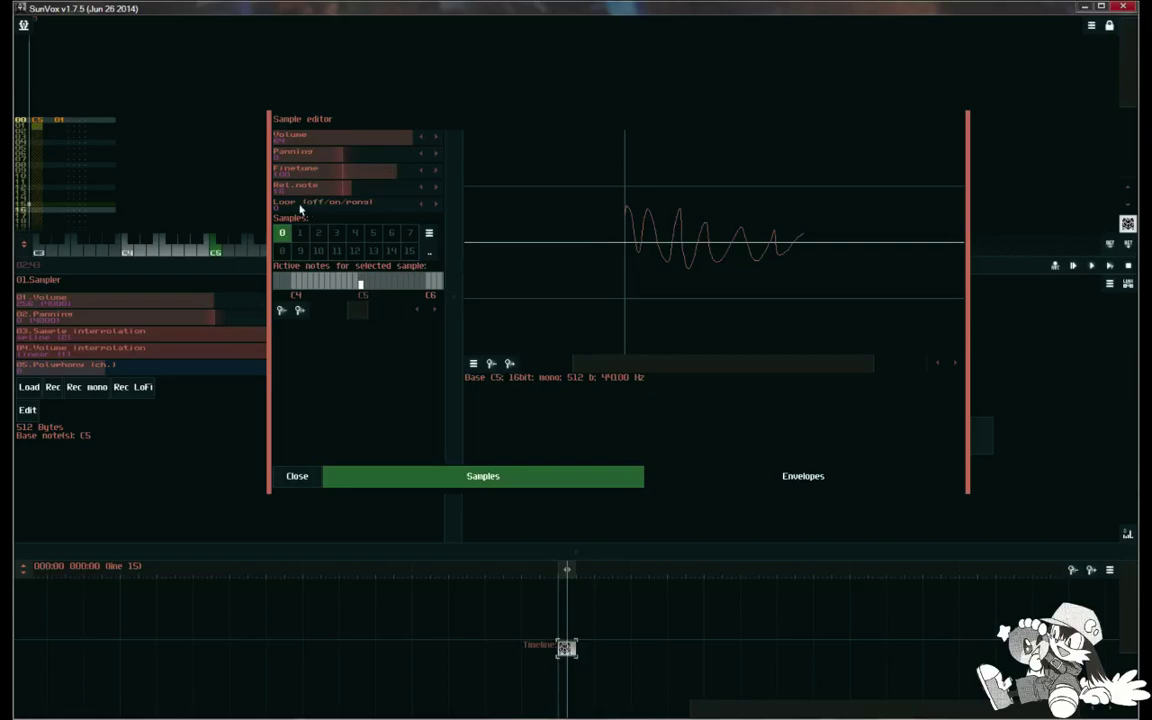
click(357, 207)
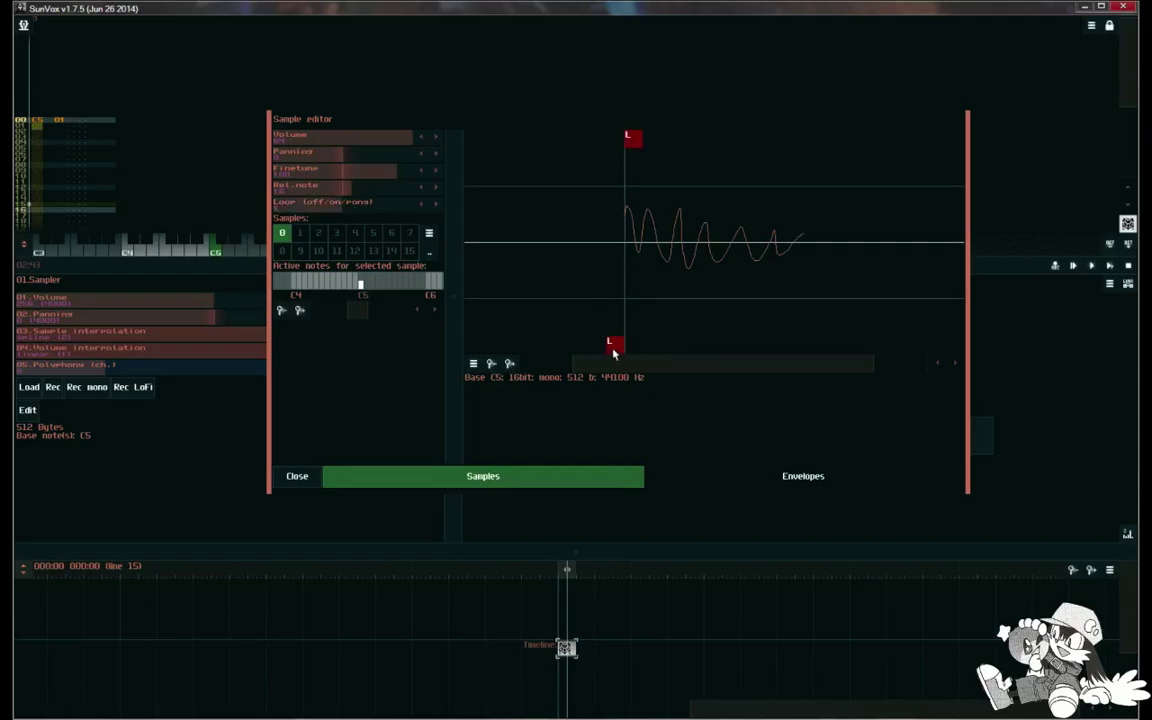
Set the loop to span from the sample's start to its end.
mouse_move(615, 343)
mouse_down()
mouse_move(720, 306)
mouse_move(652, 311)
mouse_move(740, 334)
mouse_move(805, 331)
mouse_up()
mouse_move(636, 140)
mouse_down()
mouse_move(653, 151)
mouse_move(633, 140)
mouse_up()
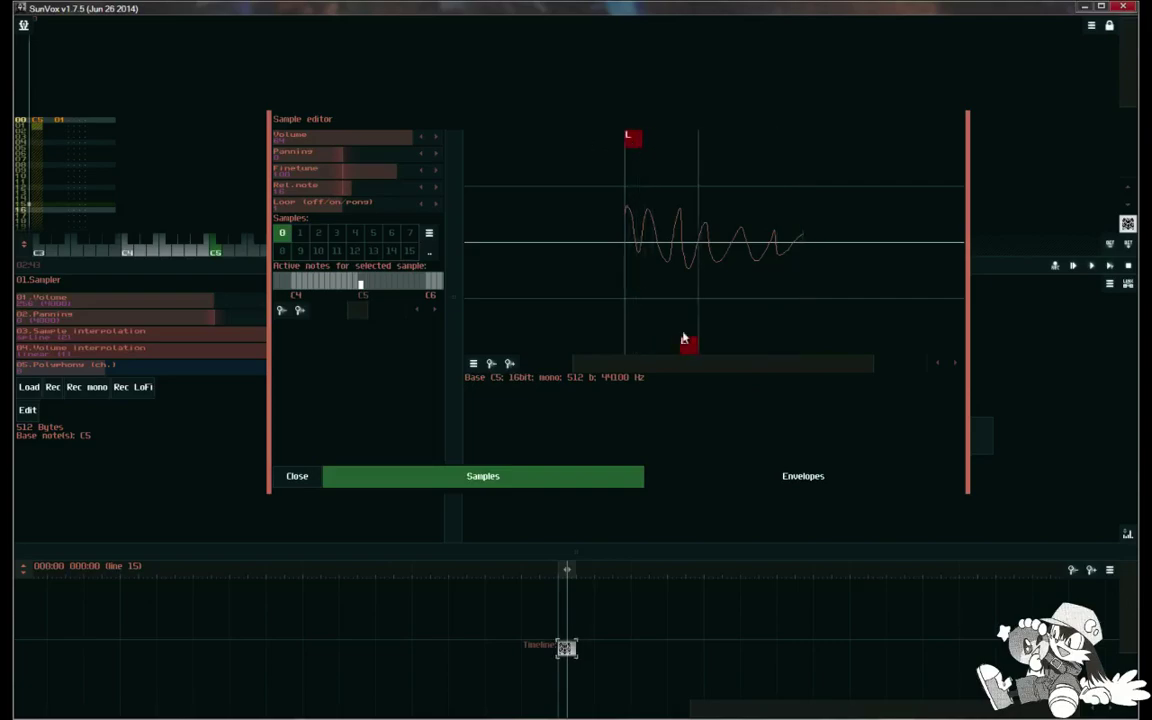
drag(684, 339, 827, 344)
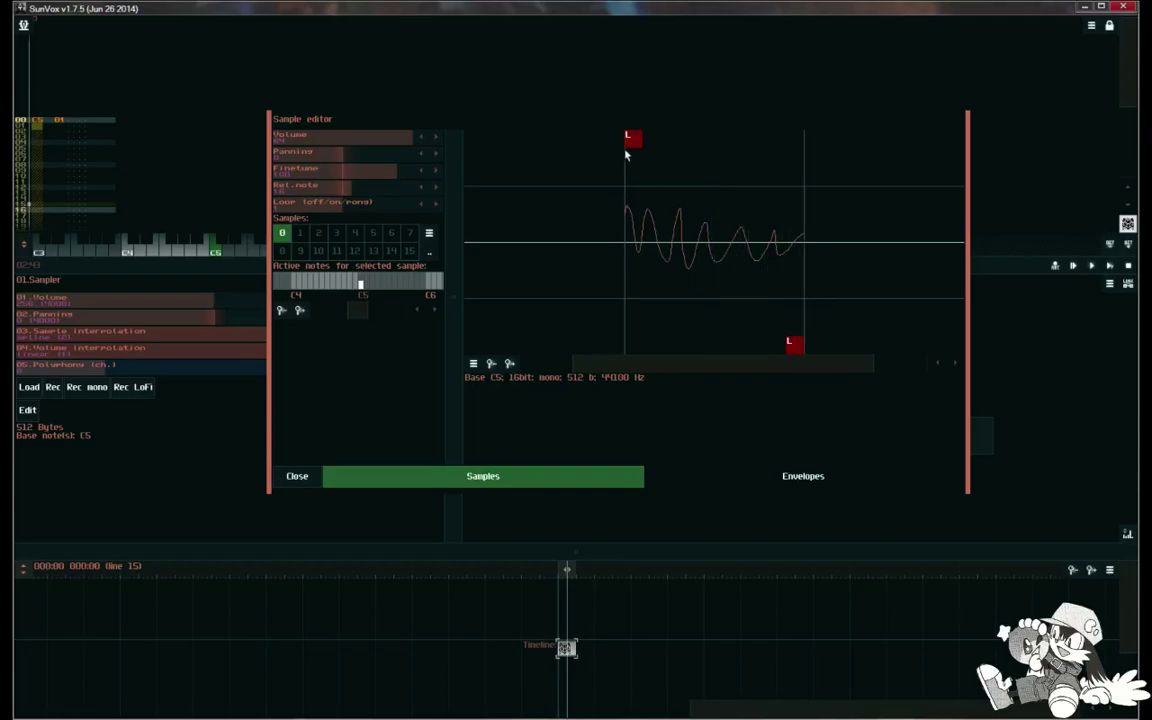
mouse_move(626, 153)
mouse_down()
mouse_move(684, 170)
mouse_move(626, 160)
mouse_up()
drag(803, 348, 841, 370)
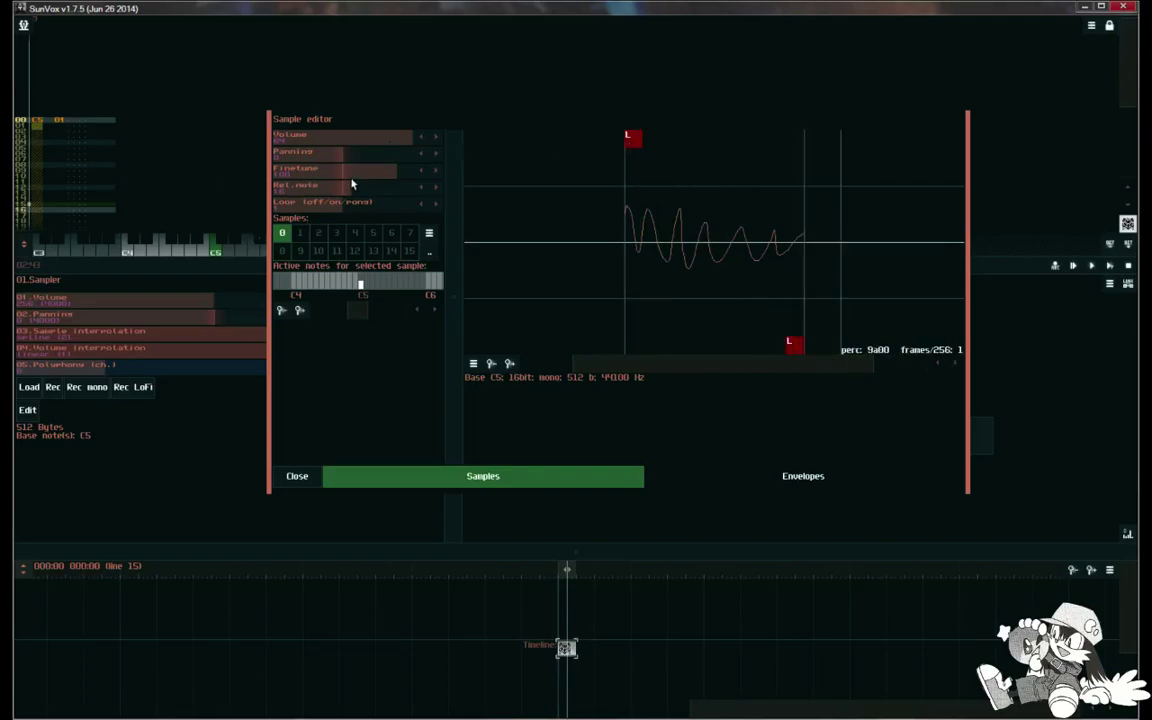
drag(567, 119, 524, 310)
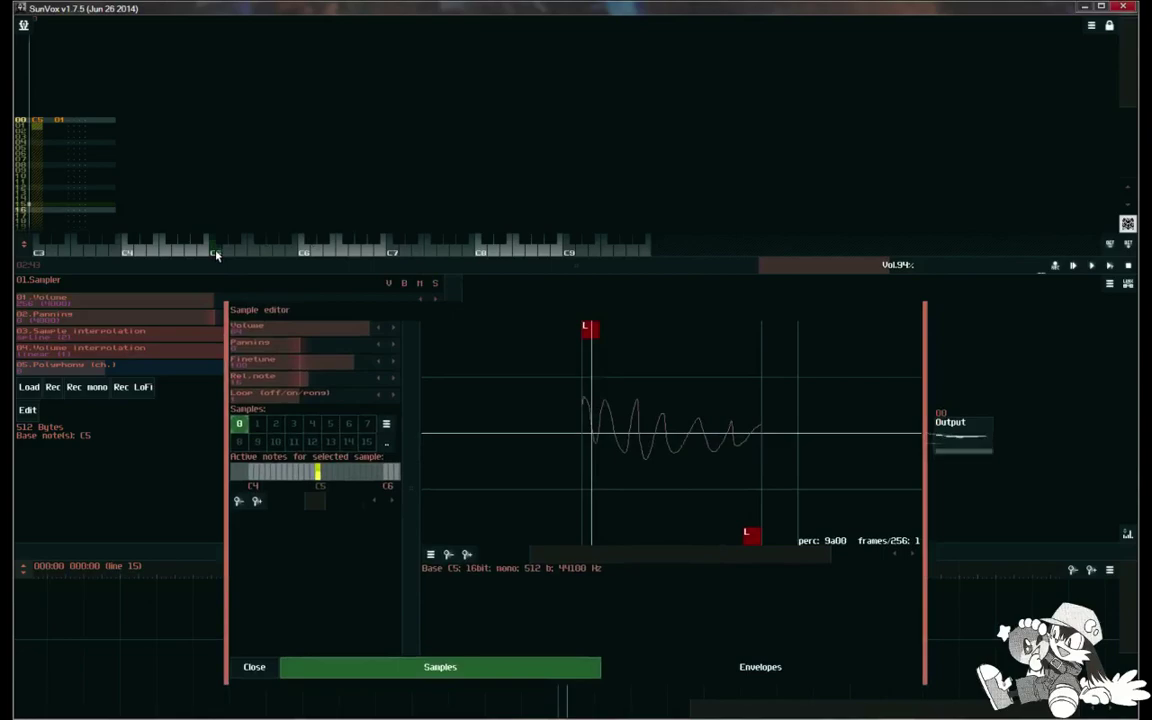
drag(578, 315, 585, 190)
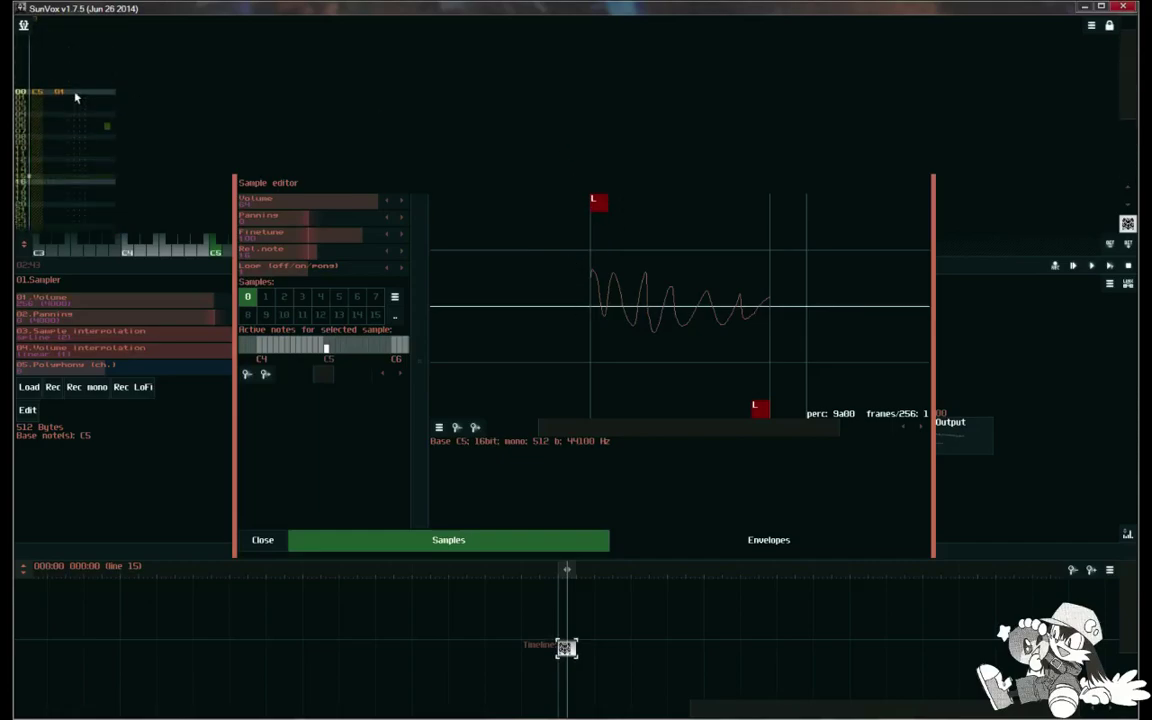
Enter a C5 note for the Sampler at pattern row 00 from the piano keyboard.
scroll(34, 98, up, 2)
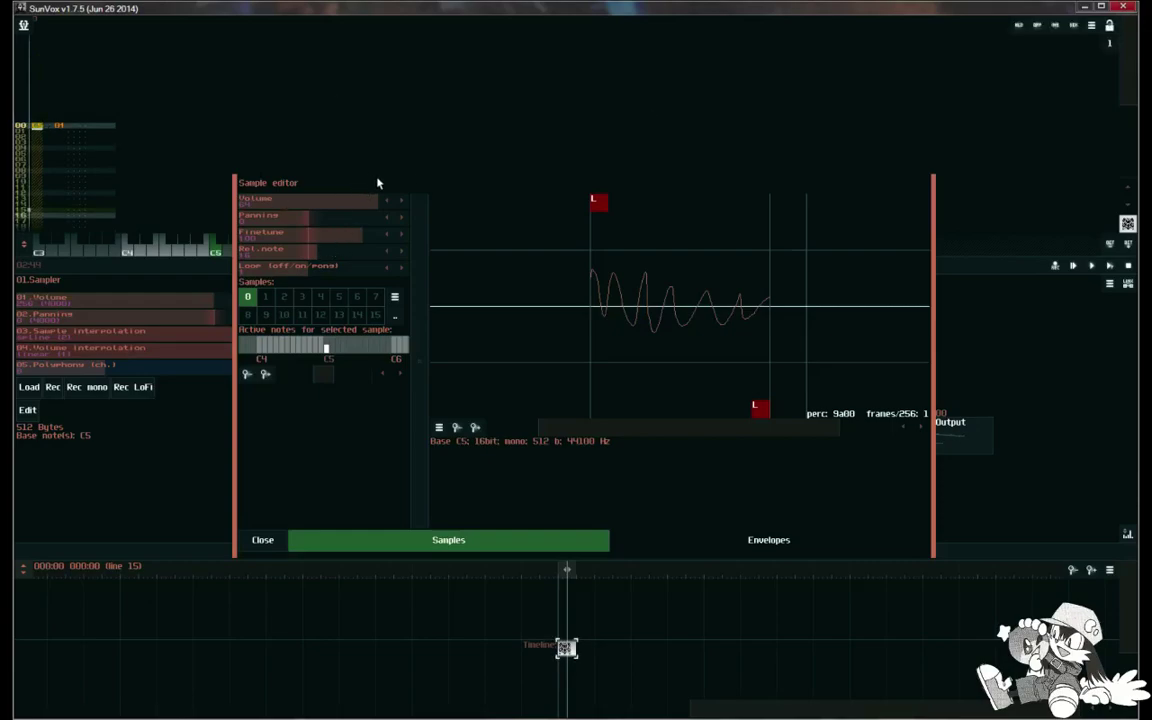
drag(378, 183, 330, 476)
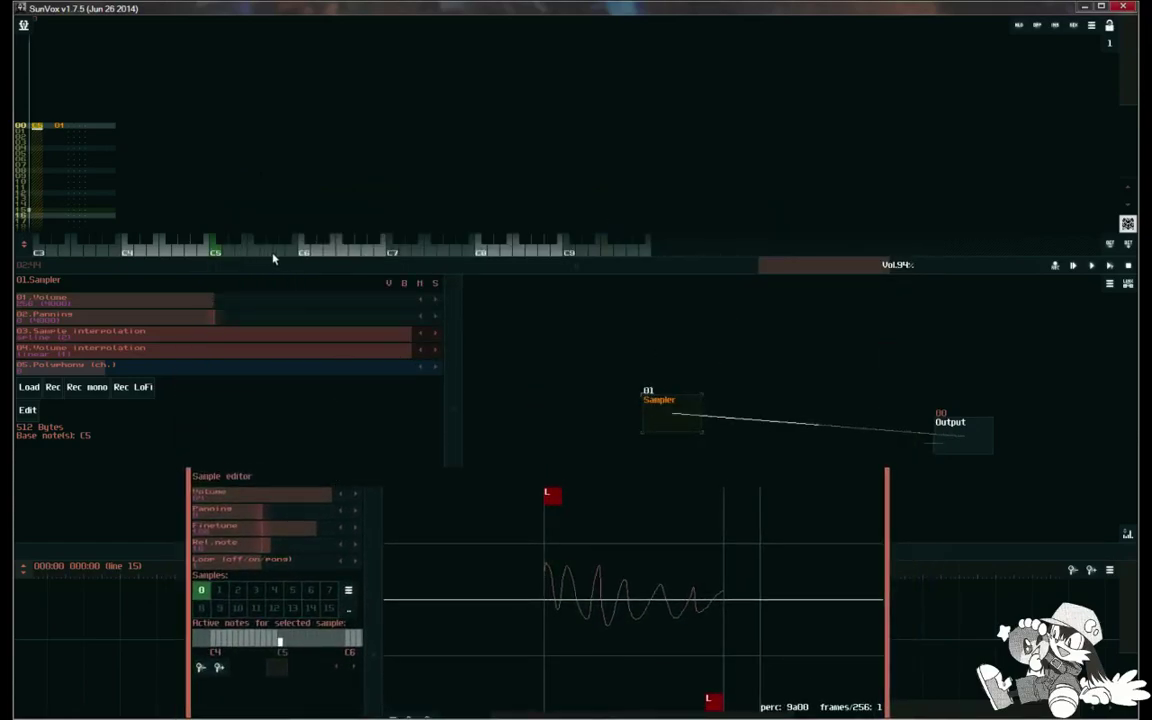
click(355, 251)
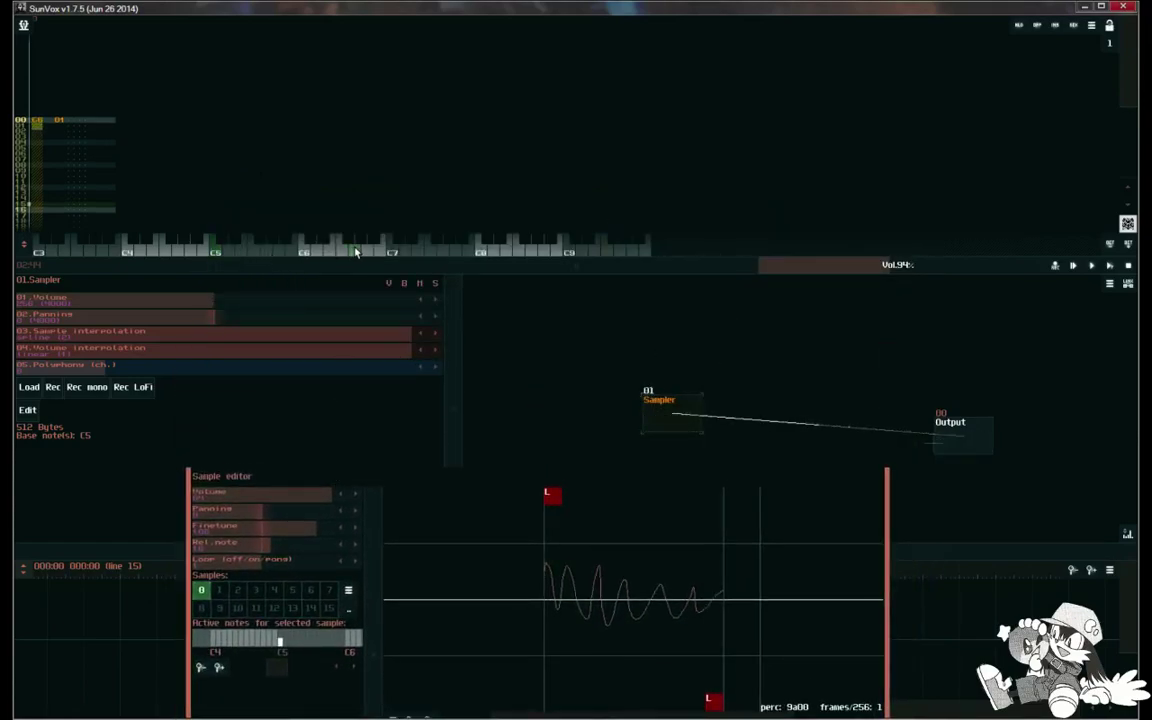
click(232, 246)
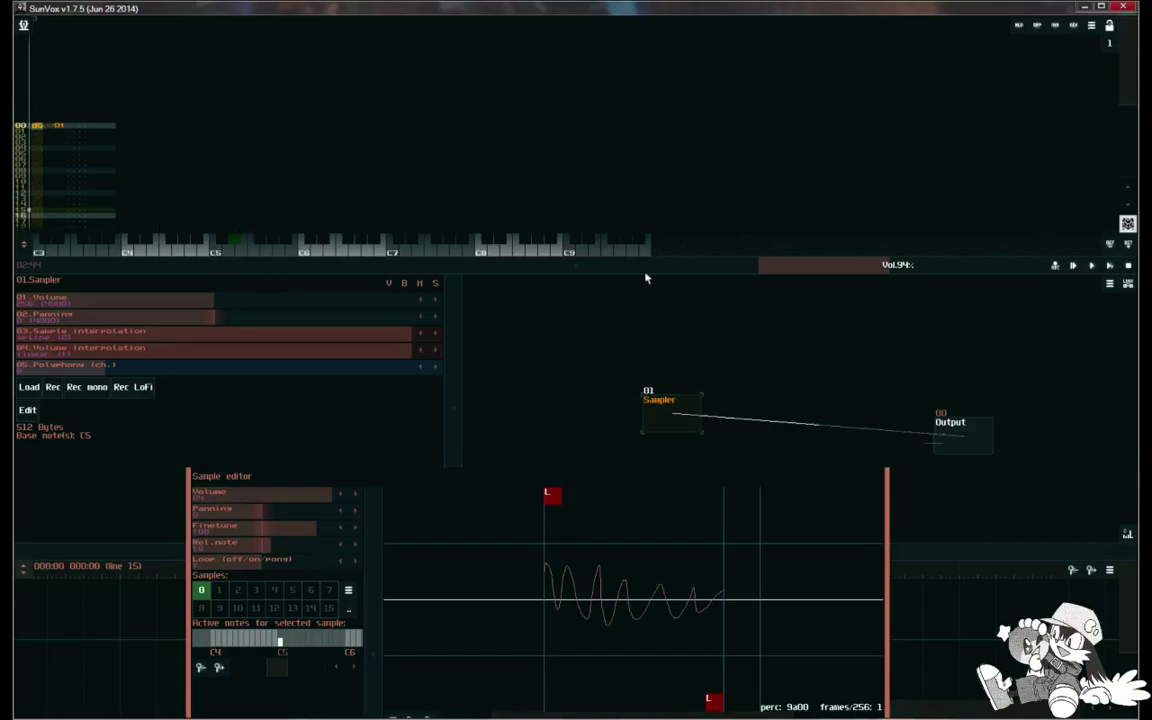
click(215, 248)
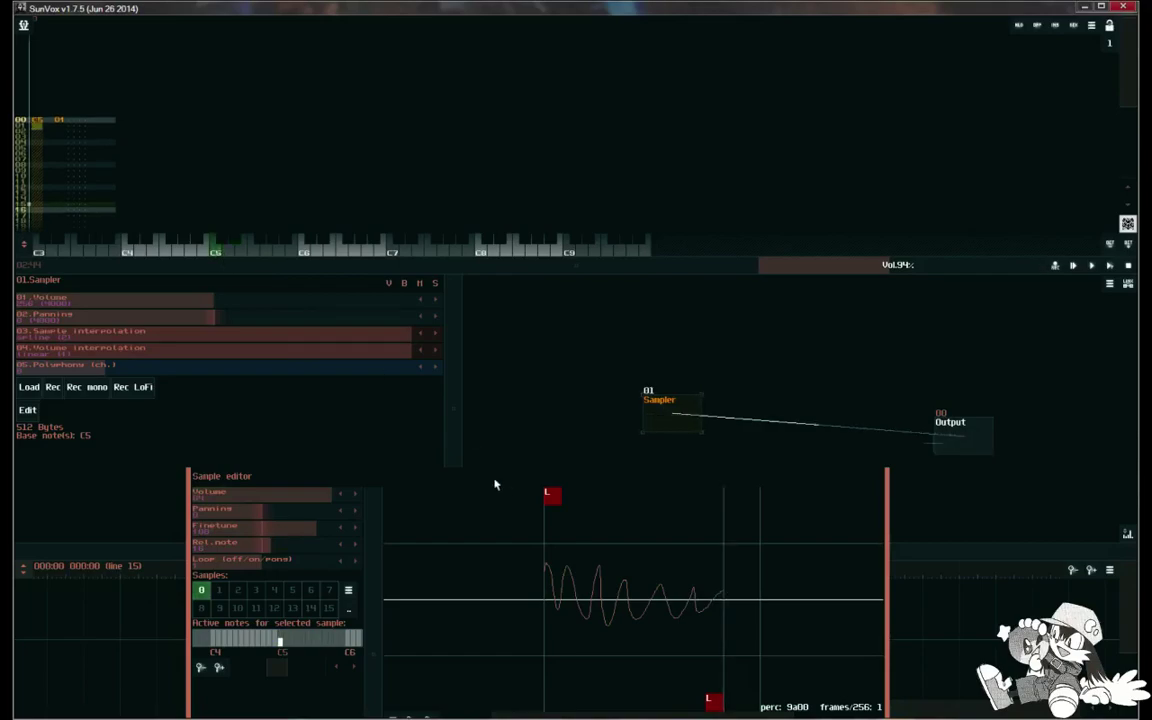
drag(494, 484, 440, 230)
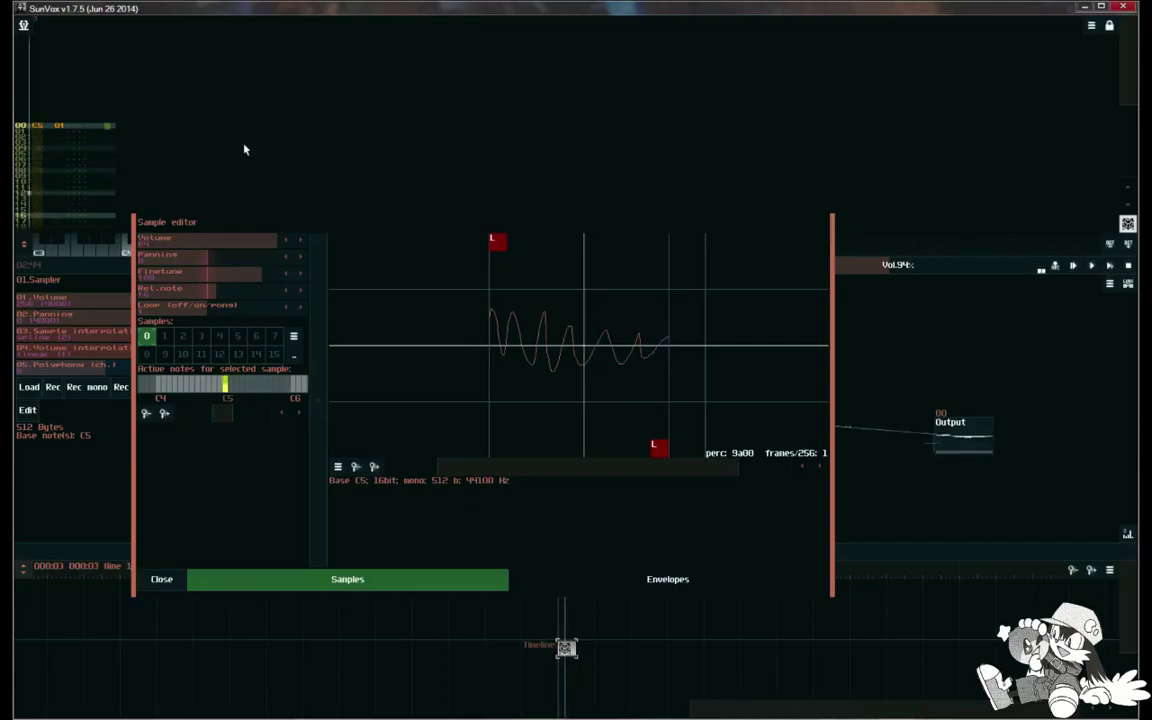
Re-enable paint mode and redraw the wave into a smooth, rounded two-peak shape.
right_click(567, 328)
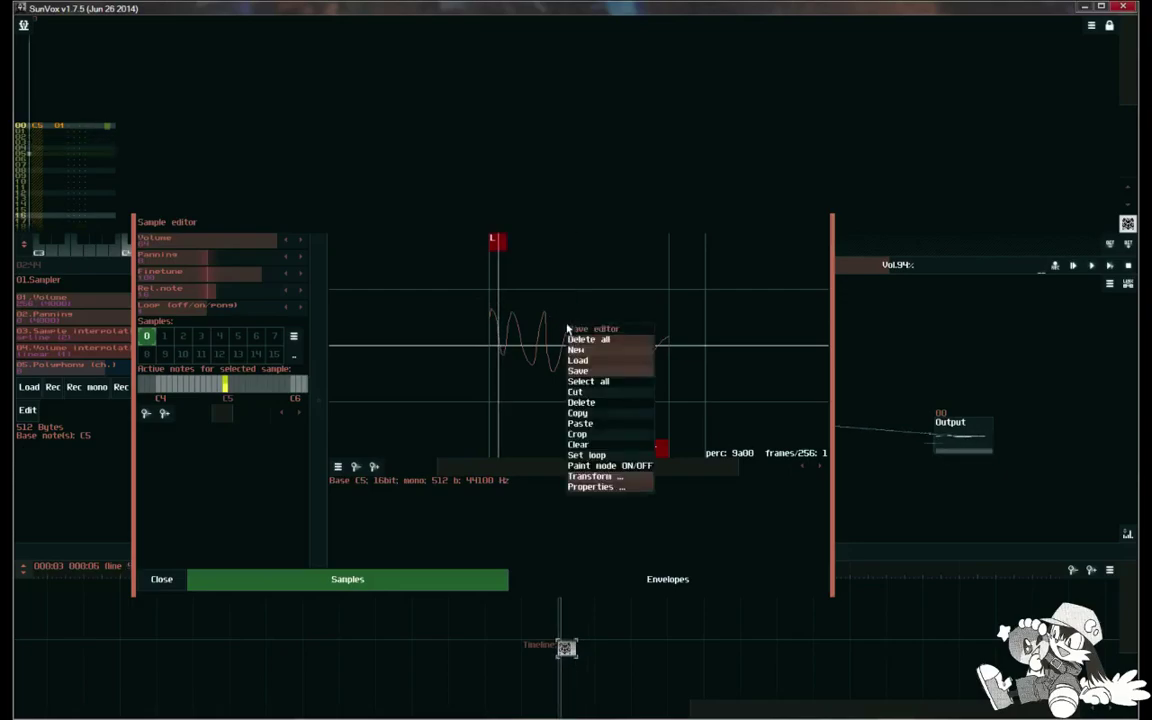
click(626, 467)
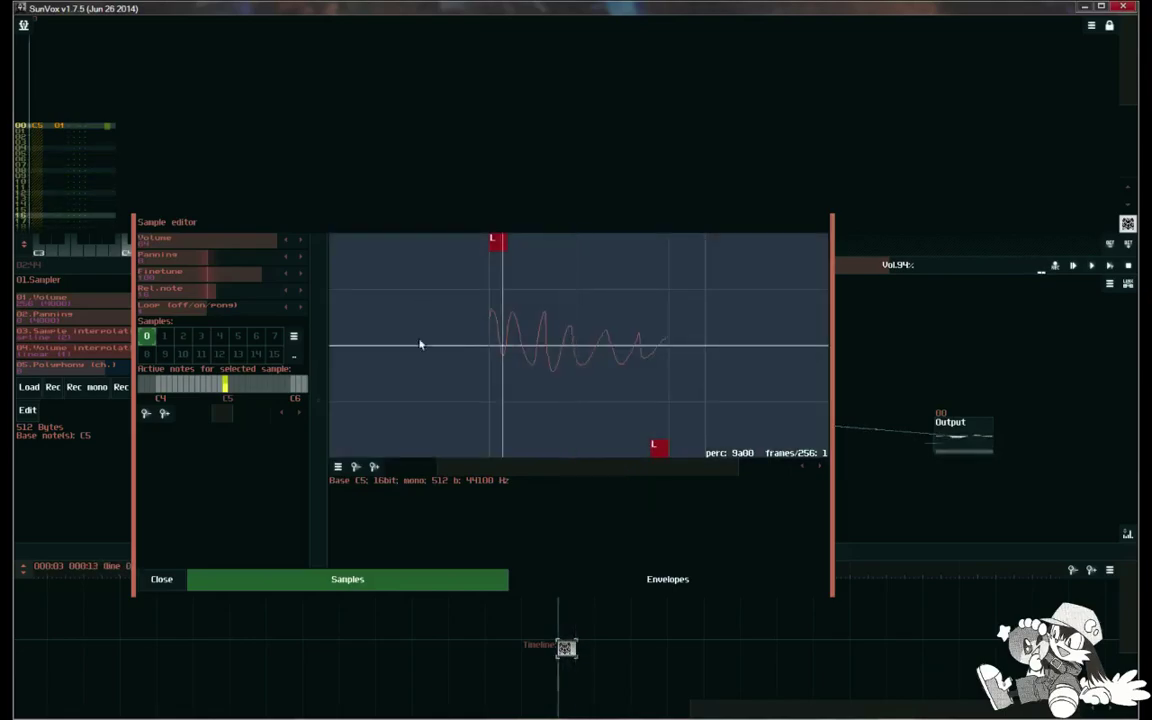
mouse_move(489, 288)
mouse_down()
mouse_move(520, 351)
mouse_move(497, 390)
mouse_move(527, 290)
mouse_move(545, 367)
mouse_move(582, 319)
mouse_move(599, 374)
mouse_move(641, 330)
mouse_move(676, 363)
mouse_move(710, 331)
mouse_move(683, 375)
mouse_move(657, 326)
mouse_move(629, 327)
mouse_move(612, 394)
mouse_move(597, 340)
mouse_move(570, 311)
mouse_move(552, 324)
mouse_move(533, 382)
mouse_move(517, 378)
mouse_move(495, 322)
mouse_move(533, 313)
mouse_move(545, 384)
mouse_move(599, 374)
mouse_move(594, 309)
mouse_move(663, 314)
mouse_move(657, 376)
mouse_move(707, 380)
mouse_up()
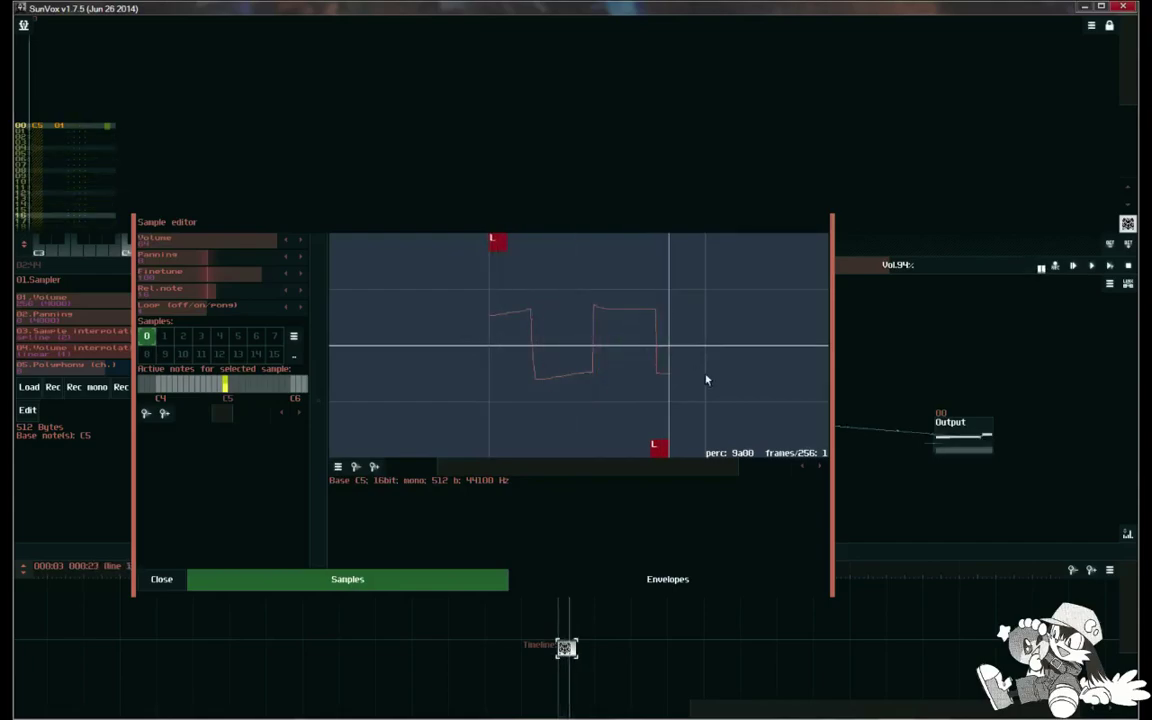
mouse_move(477, 398)
mouse_down()
mouse_move(523, 300)
mouse_move(562, 401)
mouse_move(594, 312)
mouse_move(631, 395)
mouse_move(674, 304)
mouse_up()
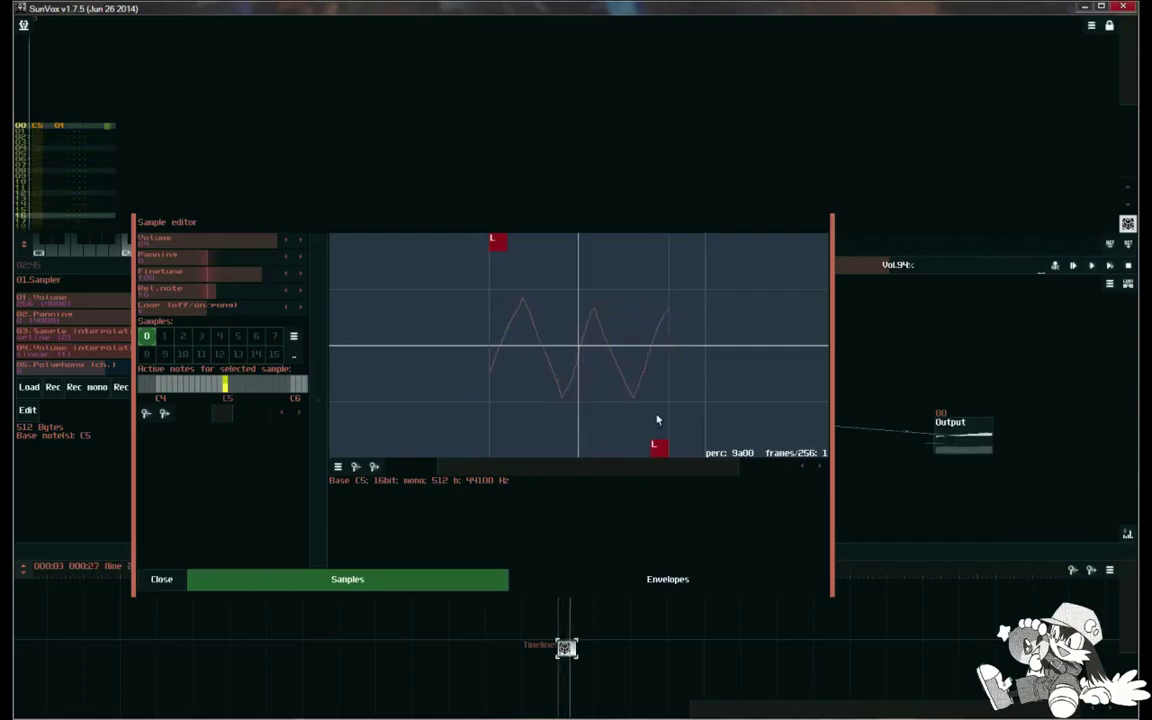
mouse_move(489, 347)
mouse_down()
mouse_move(531, 290)
mouse_move(552, 387)
mouse_move(582, 287)
mouse_move(629, 393)
mouse_up()
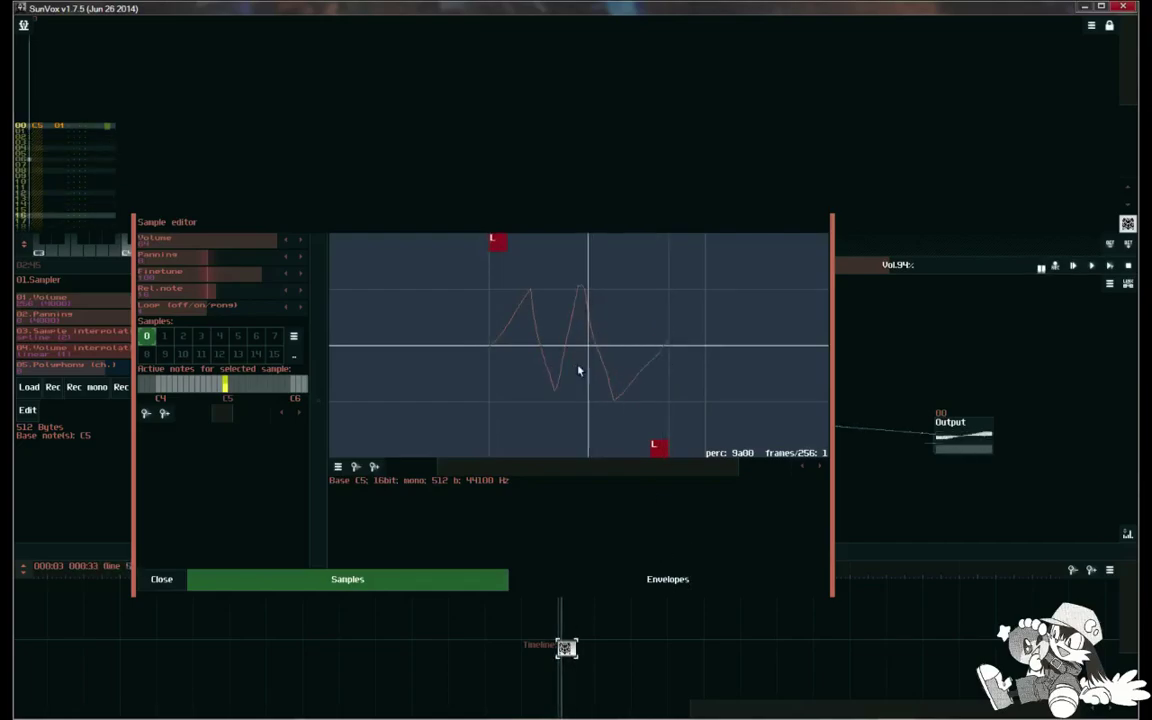
mouse_move(494, 334)
mouse_down()
mouse_move(515, 305)
mouse_move(531, 351)
mouse_move(566, 374)
mouse_move(600, 315)
mouse_move(609, 392)
mouse_move(671, 342)
mouse_up()
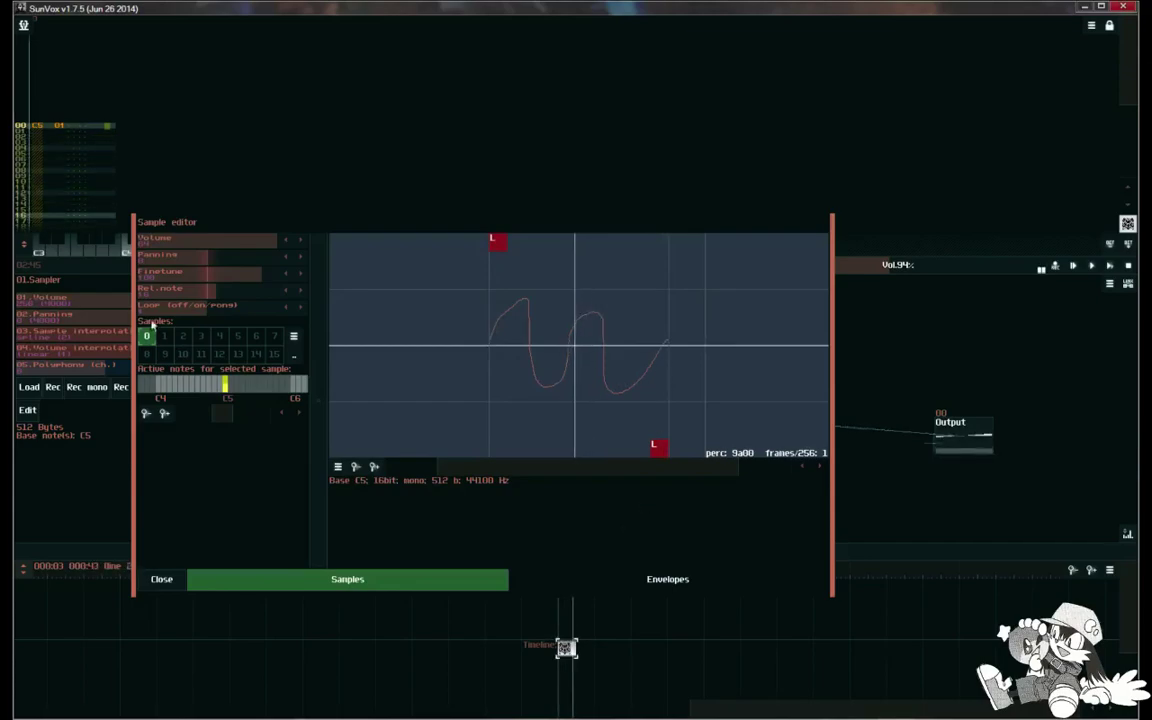
Replace slot 0's drawn wave with a blank 16-bit mono sample, 256 frames at 44100 Hz.
click(294, 336)
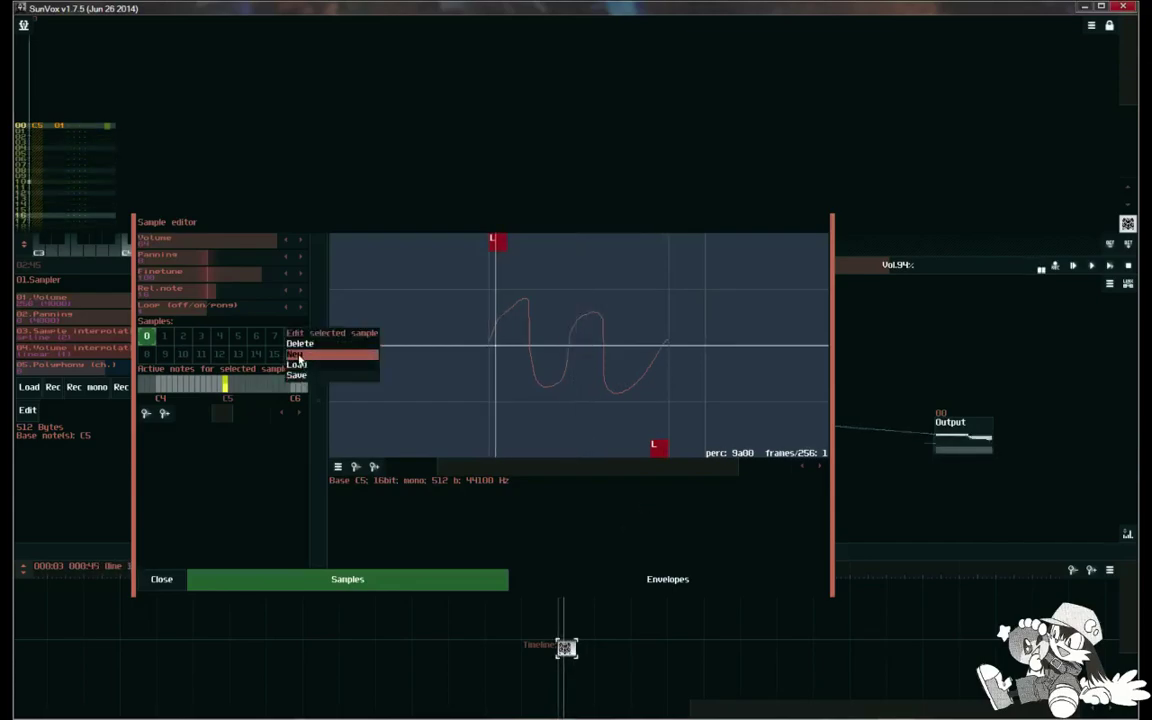
click(297, 354)
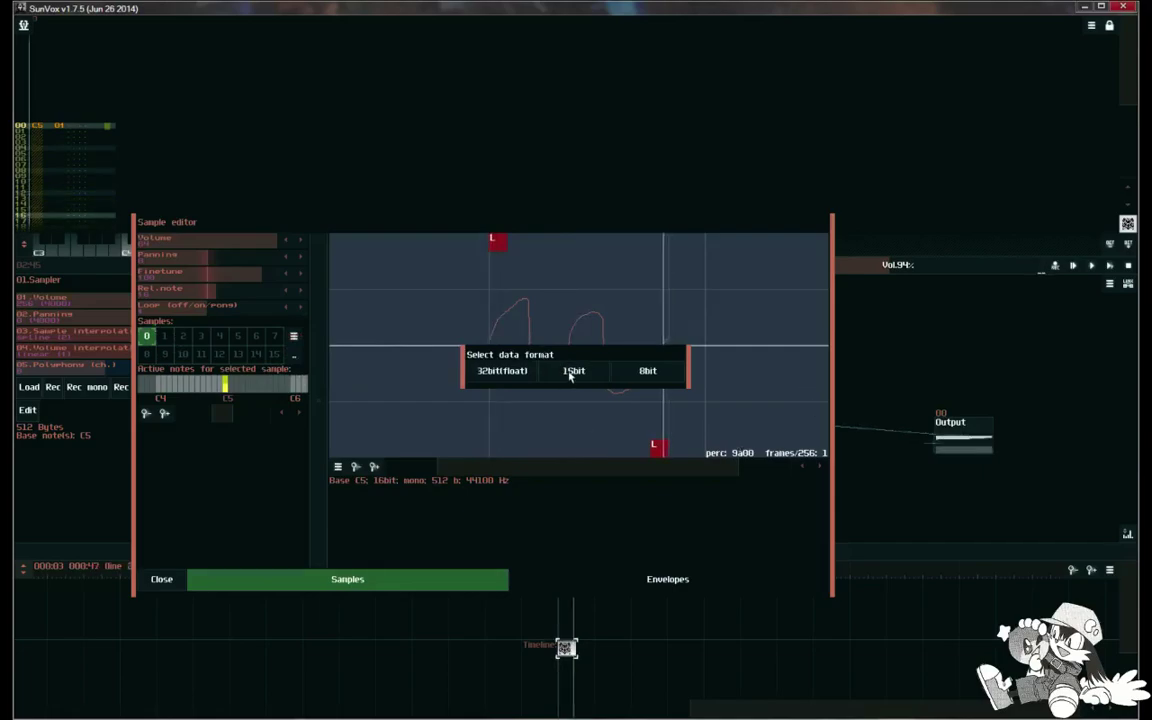
click(571, 372)
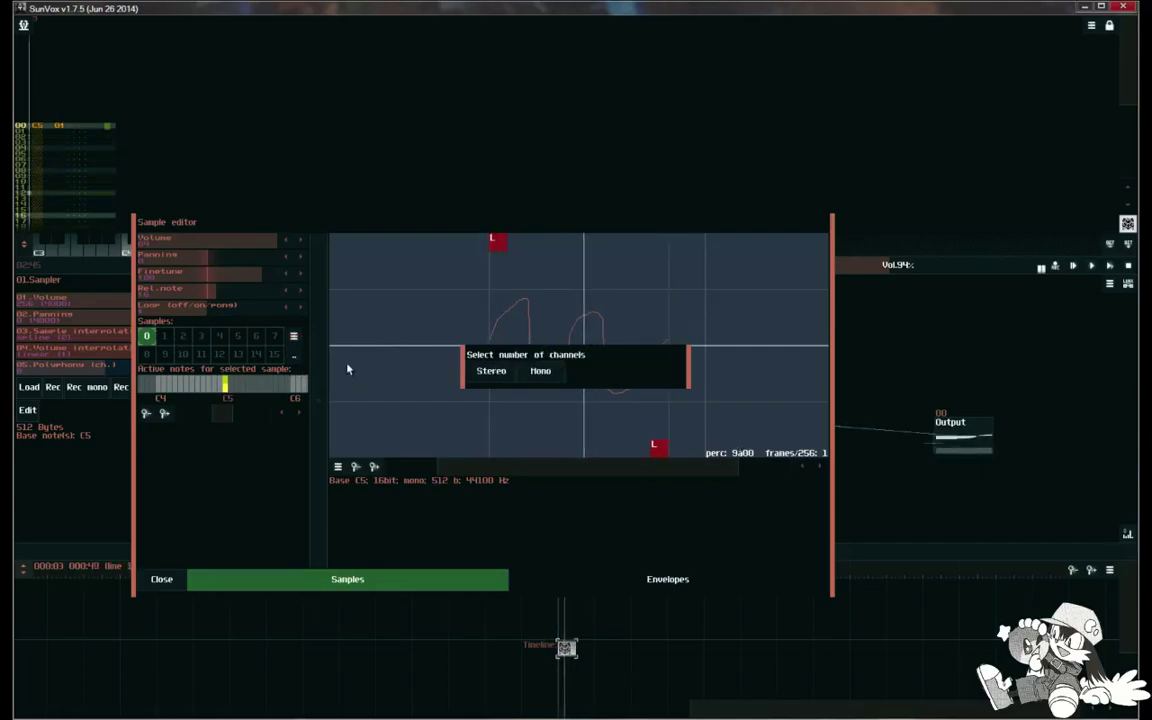
click(540, 372)
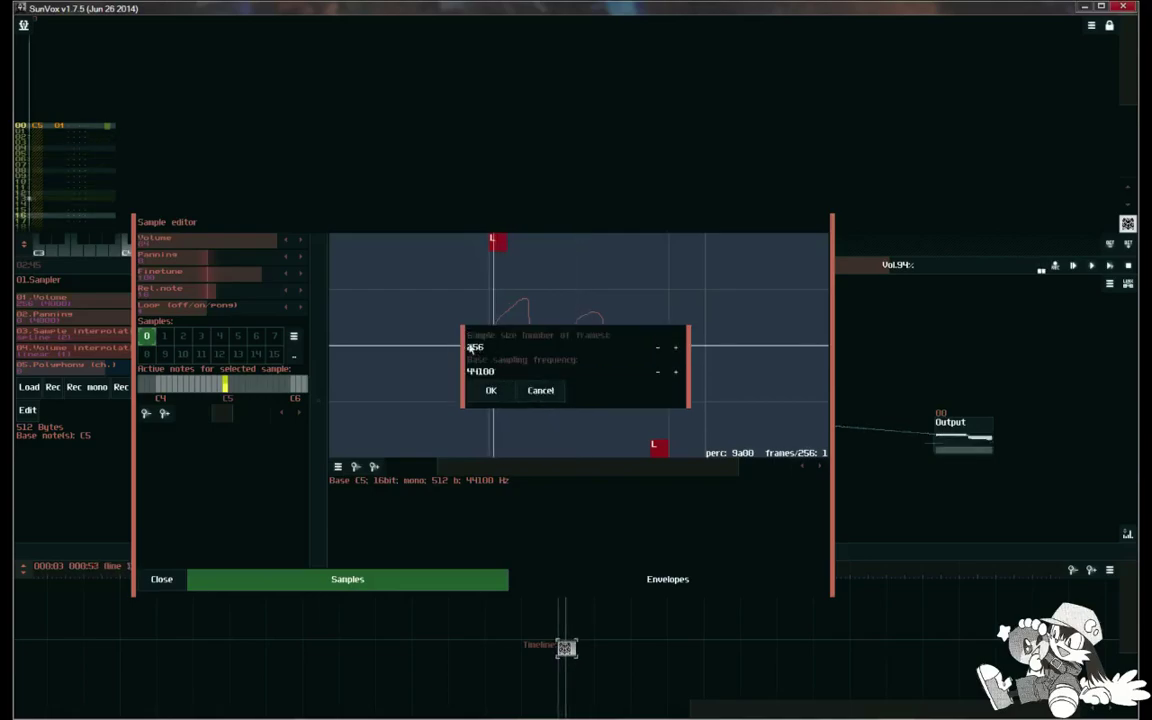
click(500, 395)
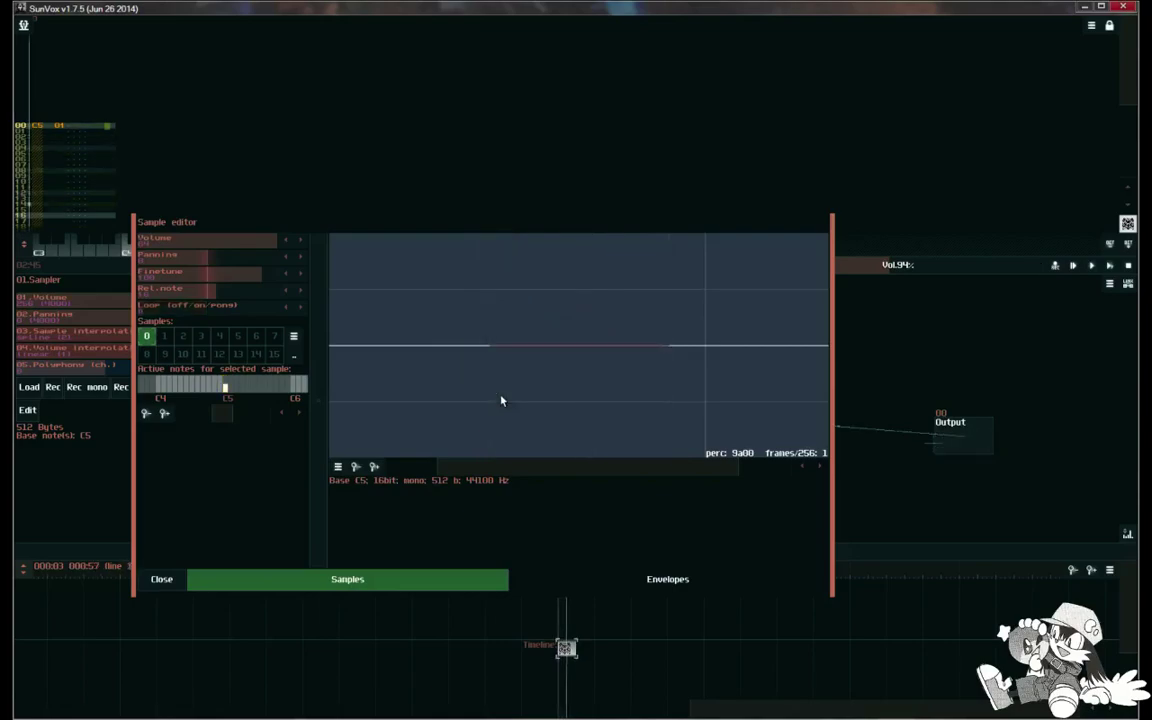